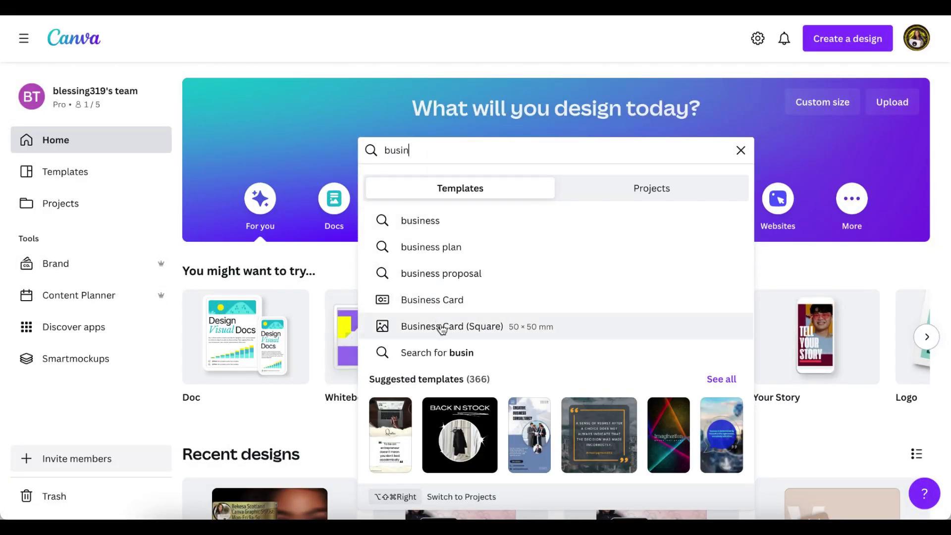
Step: Start a blank US Business Card design from the business card templates page
left_click(441, 303)
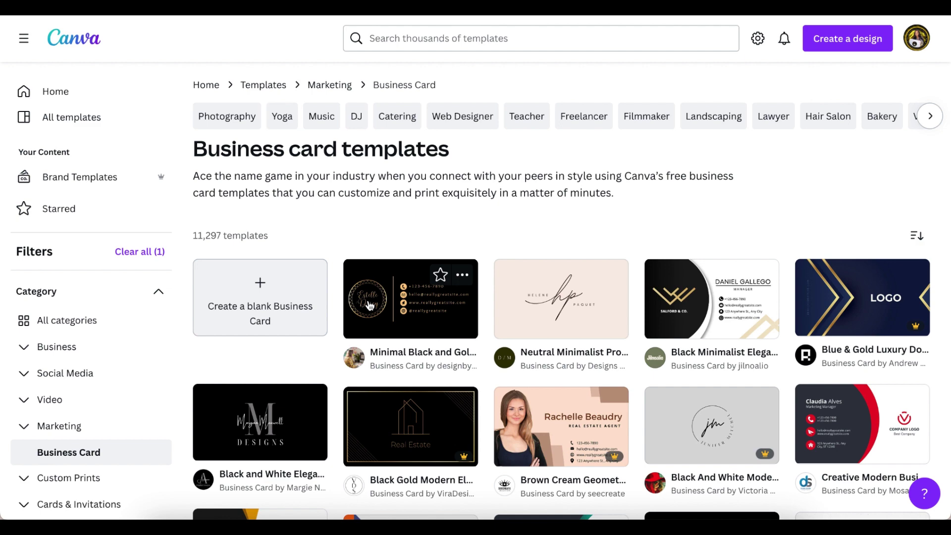
scroll(368, 300, "down", 3)
scroll(369, 301, "up", 2)
scroll(368, 300, "up", 1)
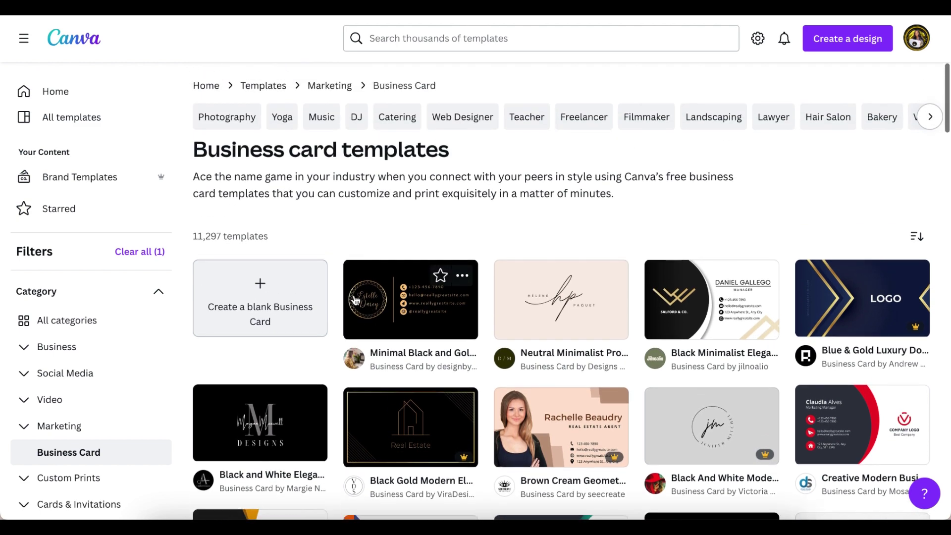
left_click(297, 307)
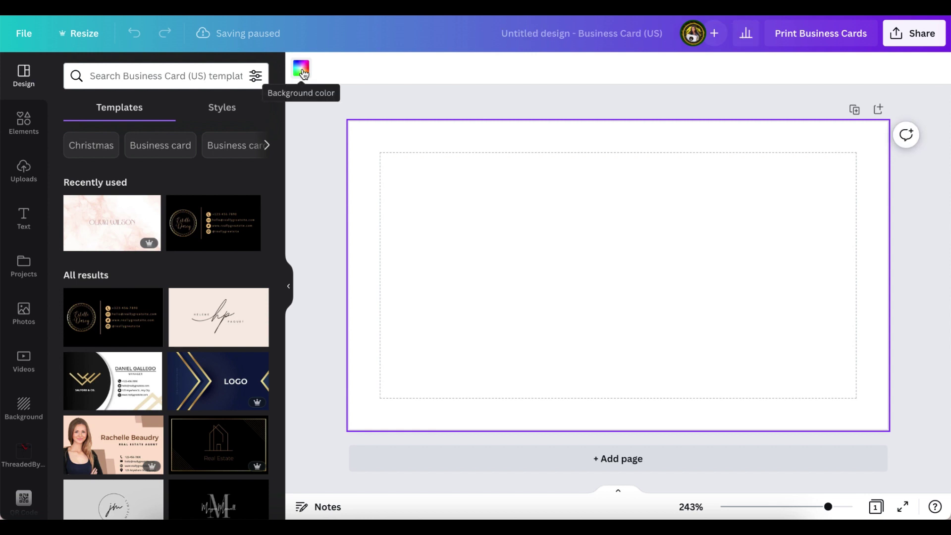
Step: Make the business card background solid black
left_click(301, 70)
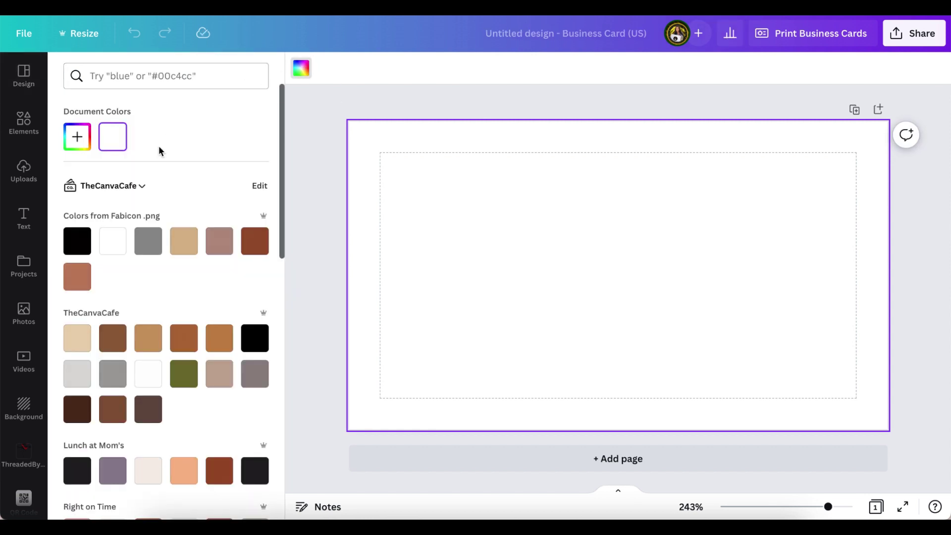
left_click(75, 241)
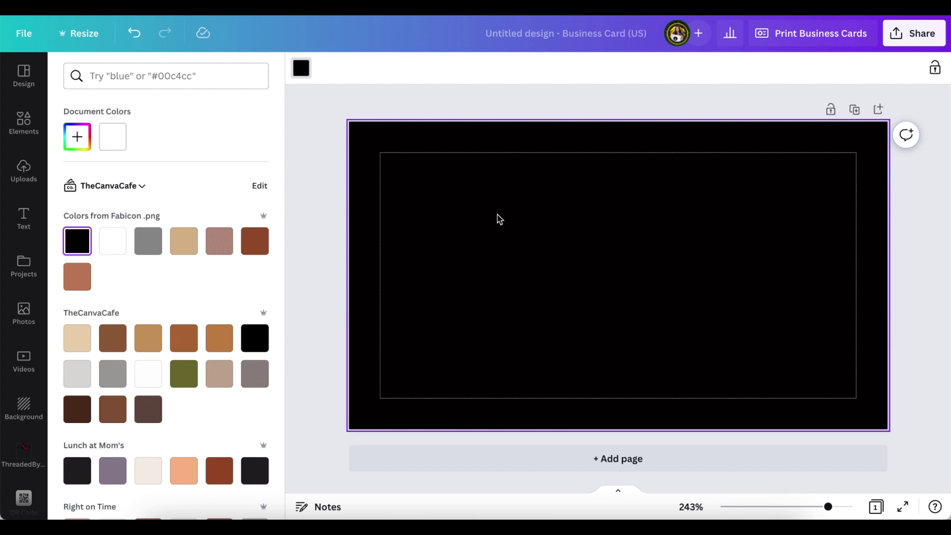
type("tYour")
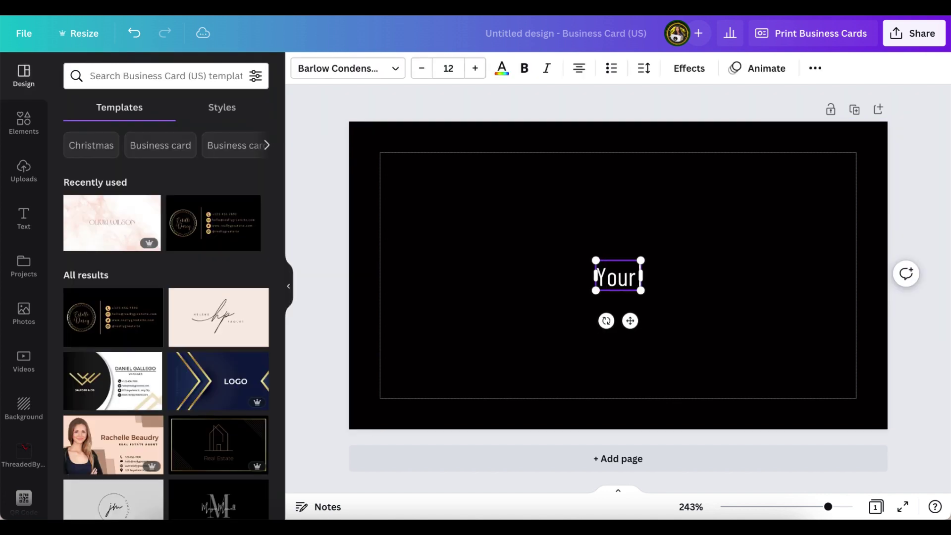
type(" Bu")
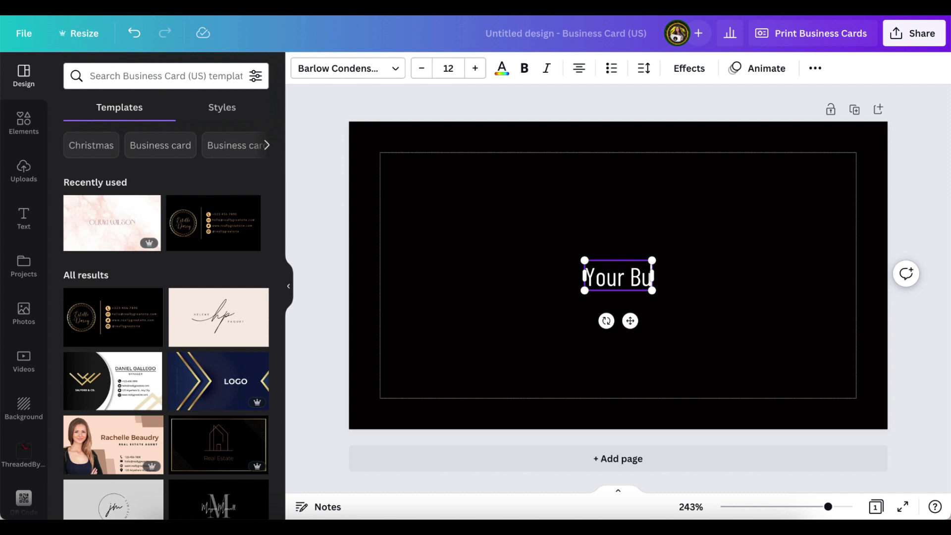
type("sin")
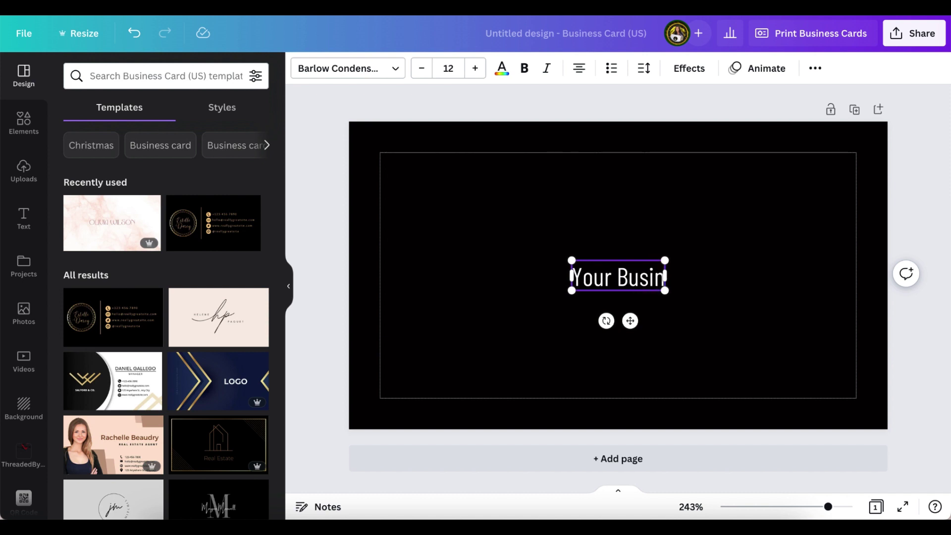
type("ess")
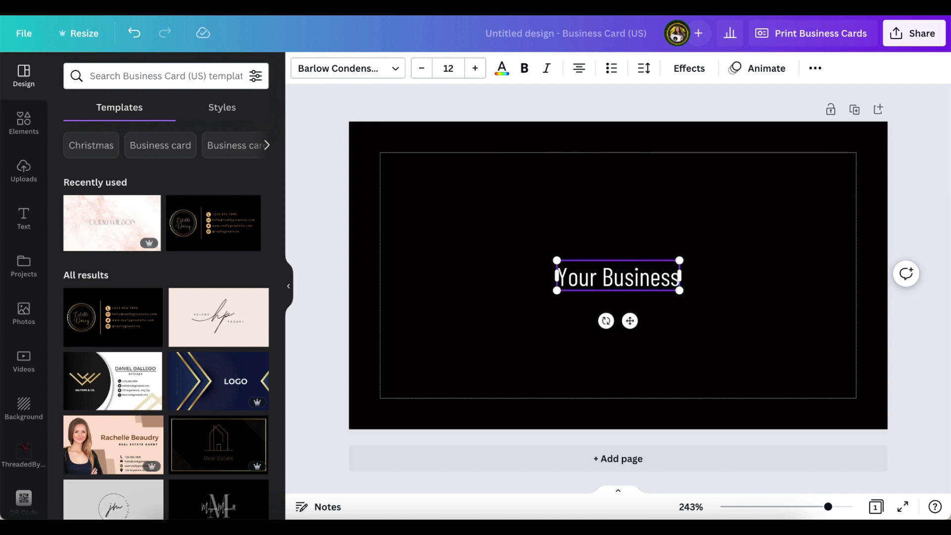
Step: Add a circle frame and shrink it into the card's top-left corner
left_click(23, 123)
left_click(95, 316)
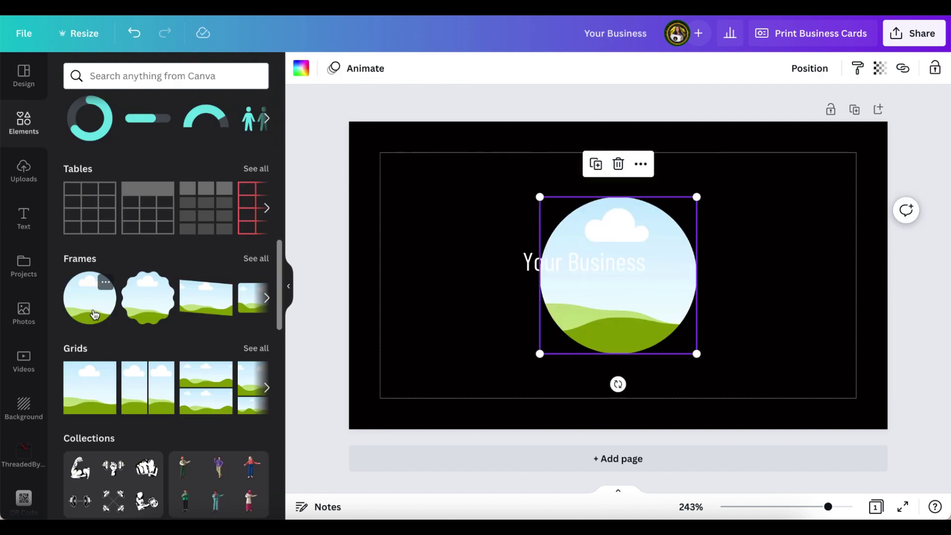
mouse_move(539, 354)
left_mouse_down()
mouse_move(644, 248)
mouse_move(539, 163)
mouse_move(461, 195)
mouse_move(418, 176)
left_mouse_up()
Step: Place the 'LOGO' text over the circle frame and colour it black
left_click(613, 271)
type("OGO")
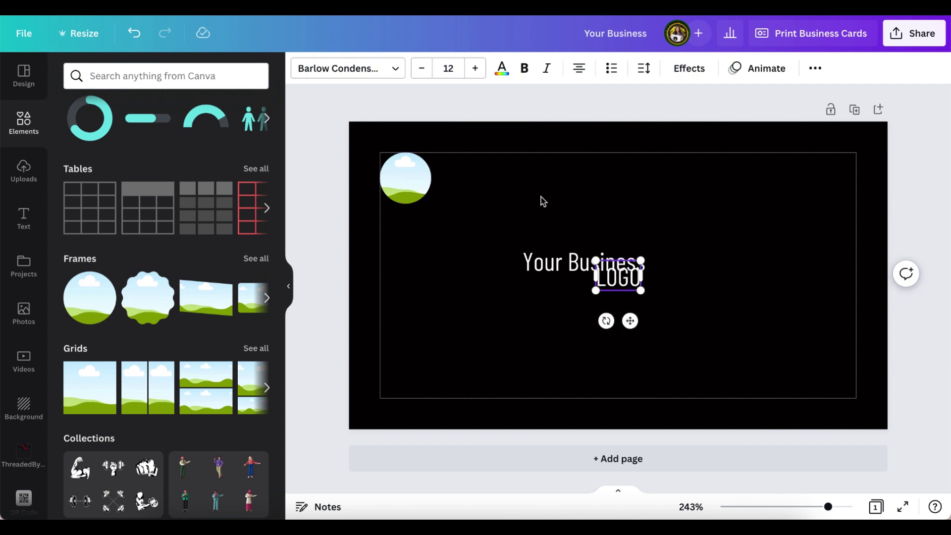
left_click_drag(631, 324, 416, 219)
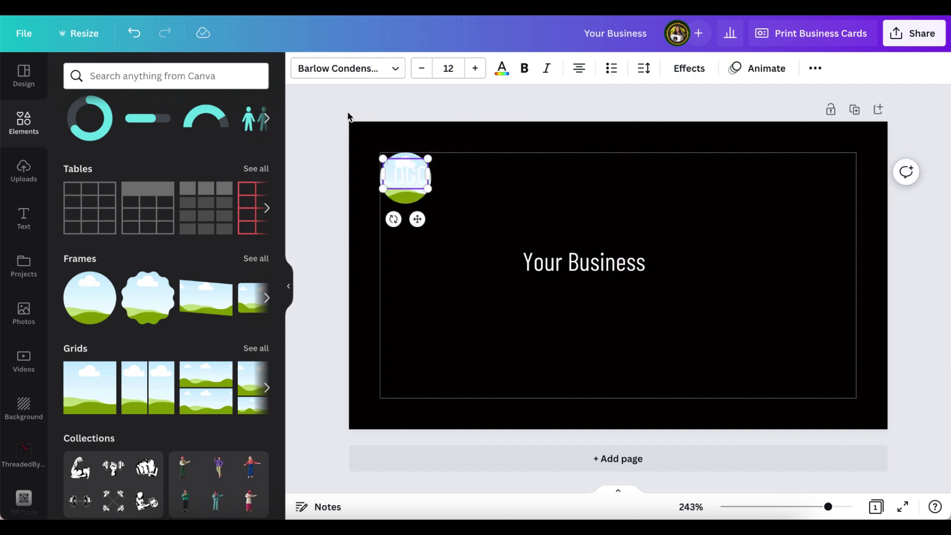
left_click(503, 69)
left_click(112, 137)
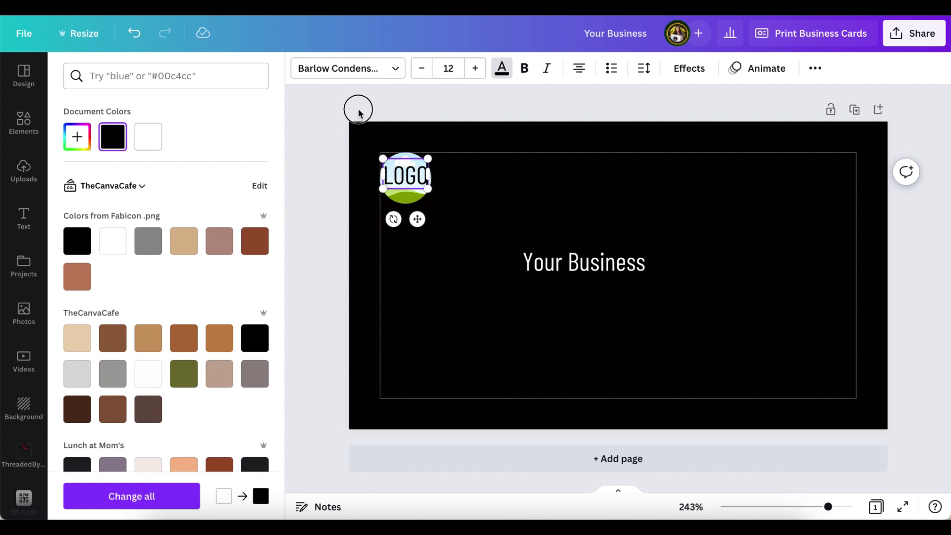
left_click(359, 111)
left_click(400, 158)
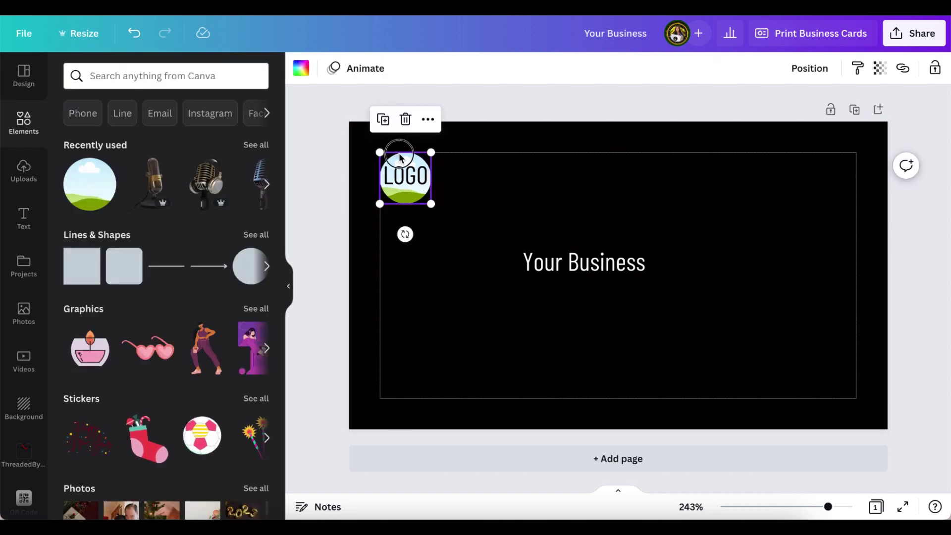
left_click(408, 177)
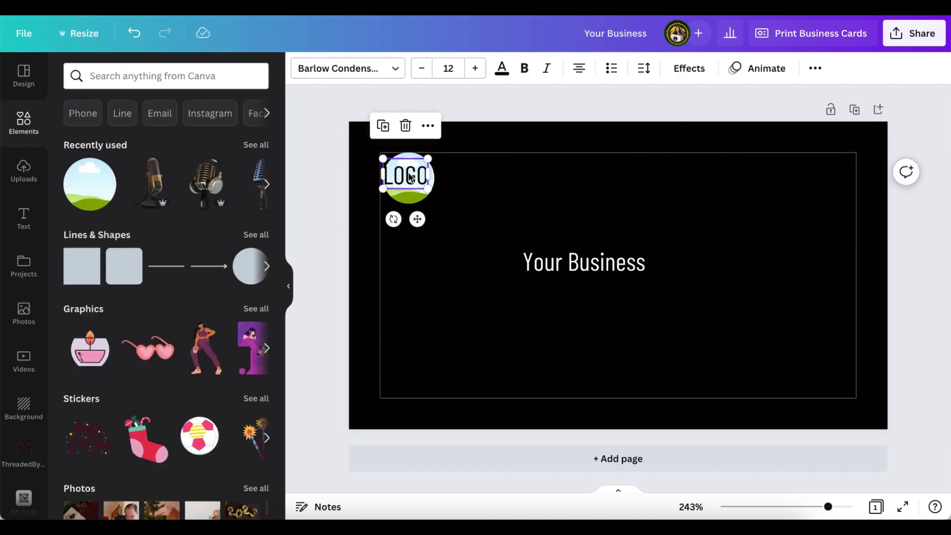
Step: Turn on Show print bleed in the design's View settings
left_click(24, 33)
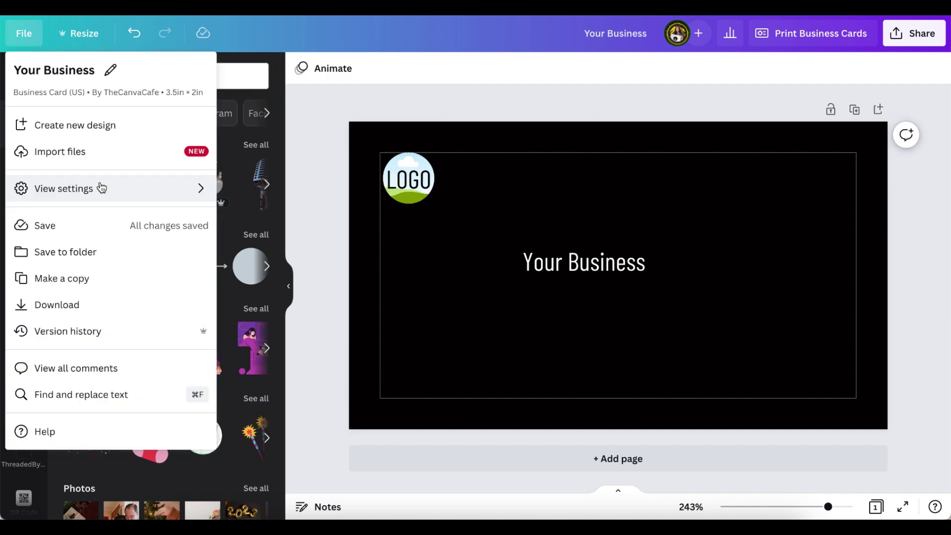
left_click(201, 188)
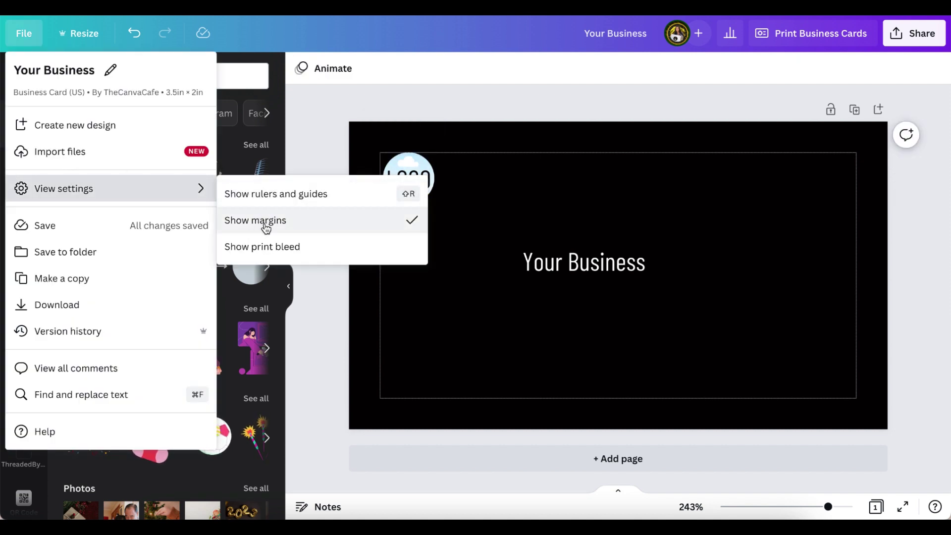
left_click(271, 250)
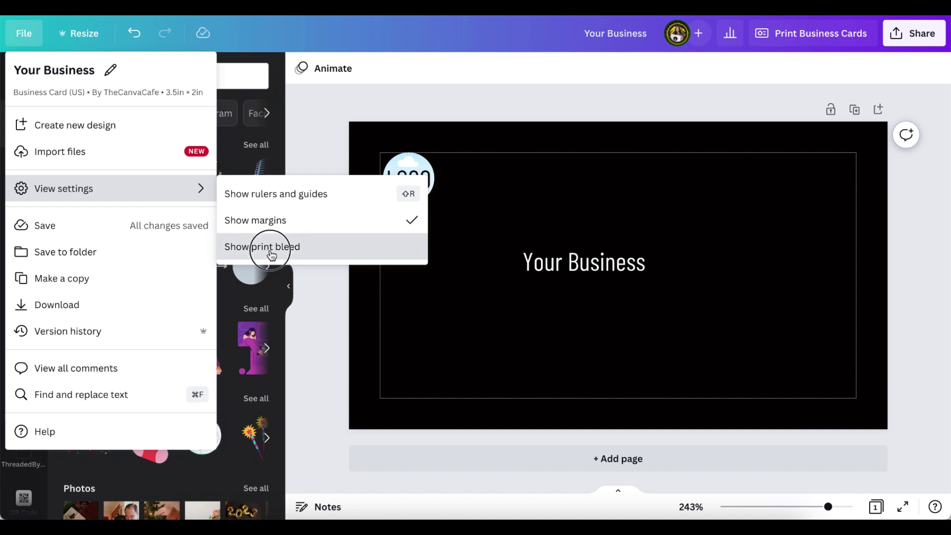
left_click(533, 211)
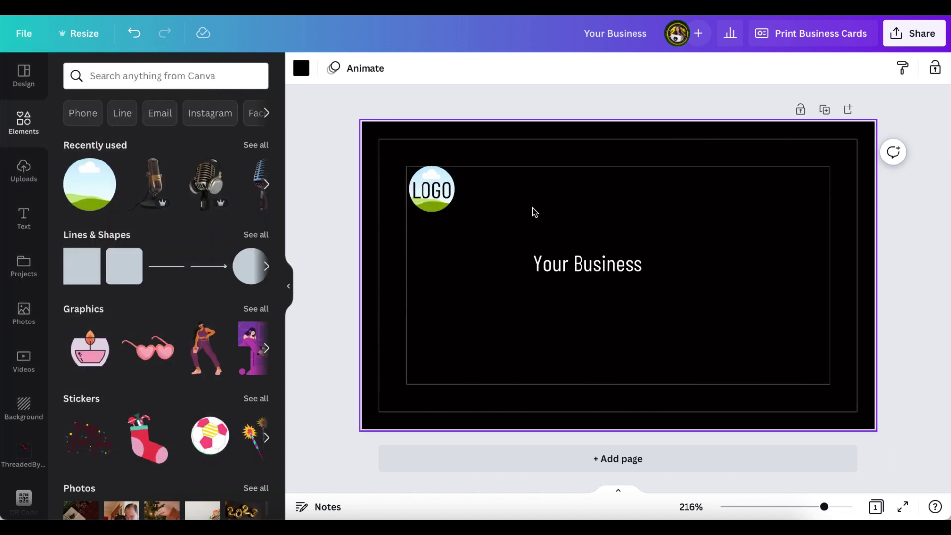
Step: Add a 'Your Name' / 'Your Title' text box on two lines below the logo
key("t")
left_click_drag(537, 261, 609, 261)
type("T")
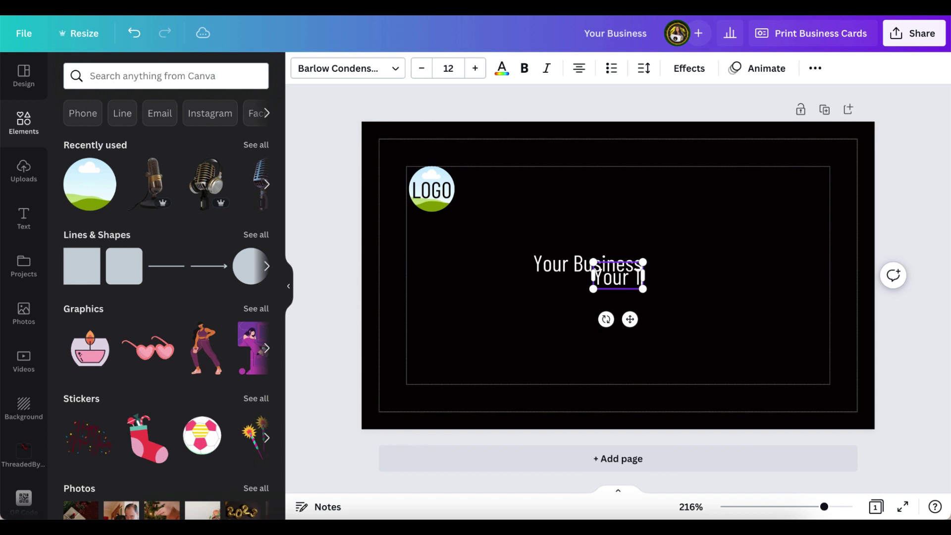
type("itle")
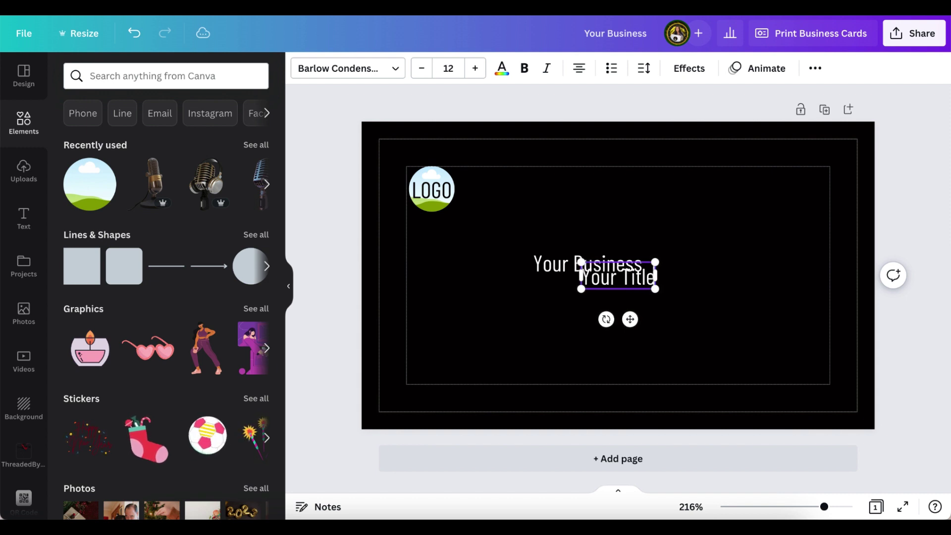
left_click_drag(630, 320, 456, 269)
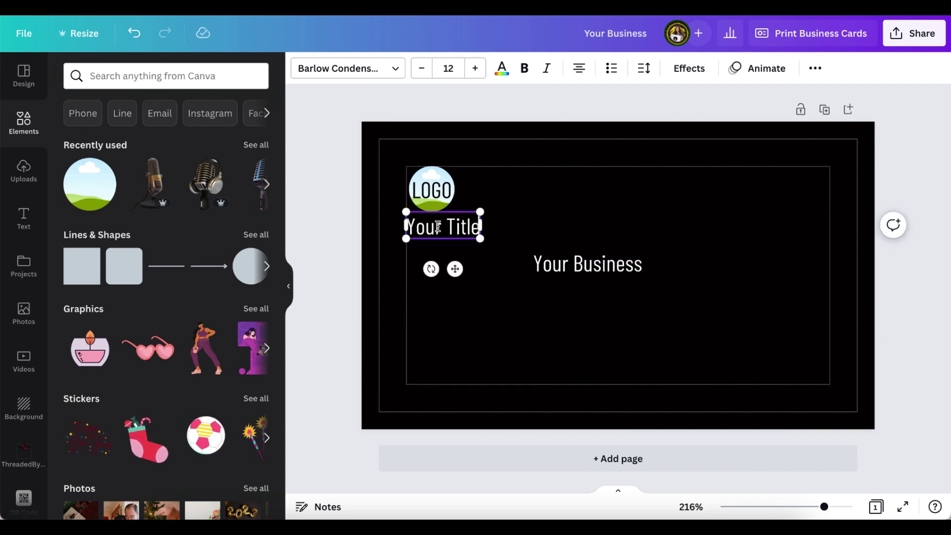
left_click(408, 227)
type("Your ")
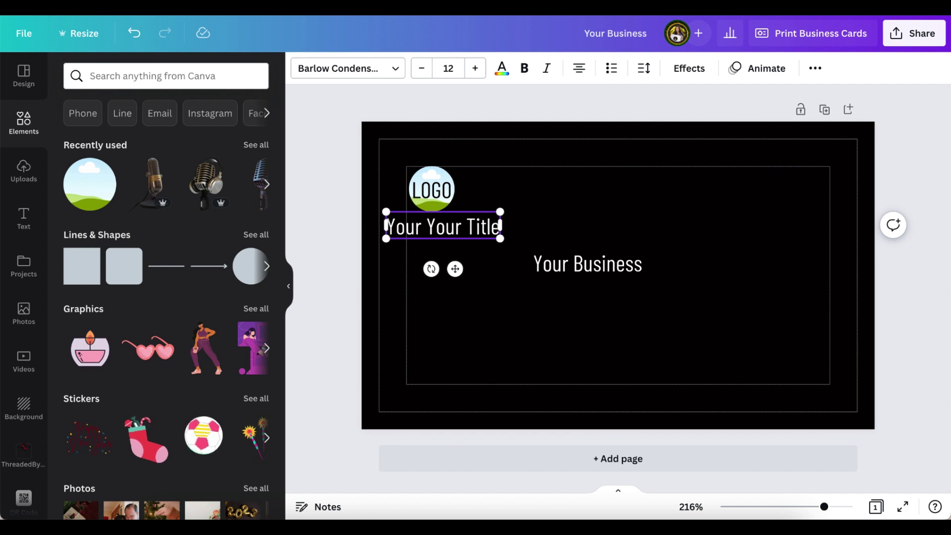
type("Name")
key("Return")
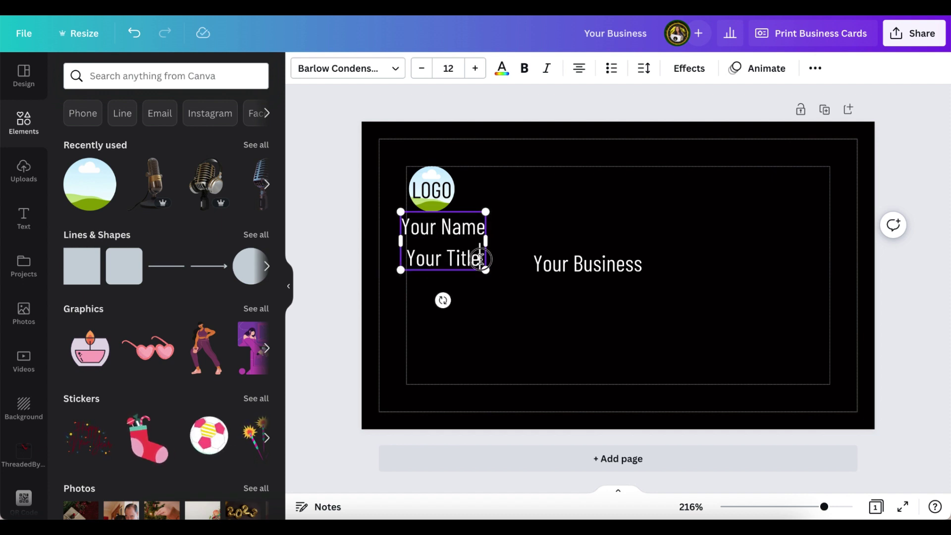
Step: Tighten the name and title line spacing, left-align them, and nudge 'Your Business' lower
left_click(644, 68)
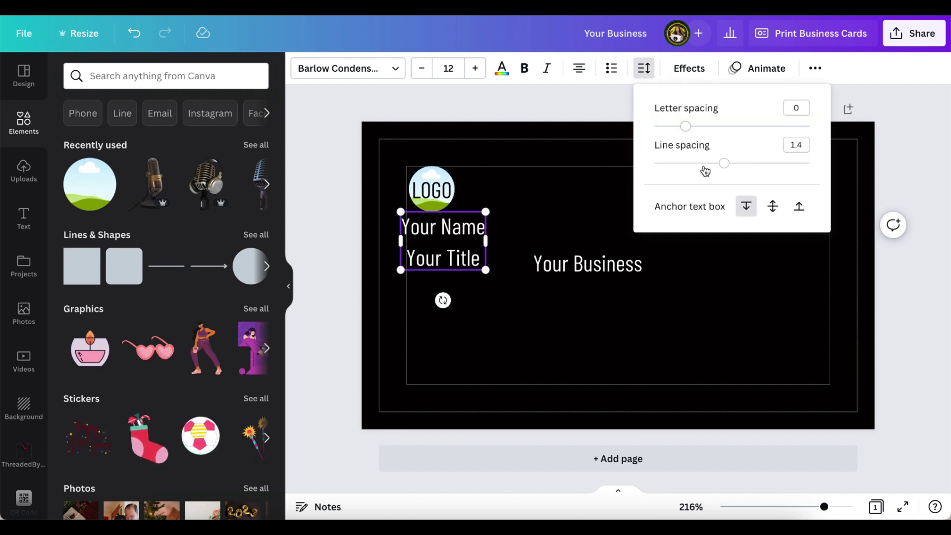
left_click_drag(705, 165, 655, 163)
left_click(581, 69)
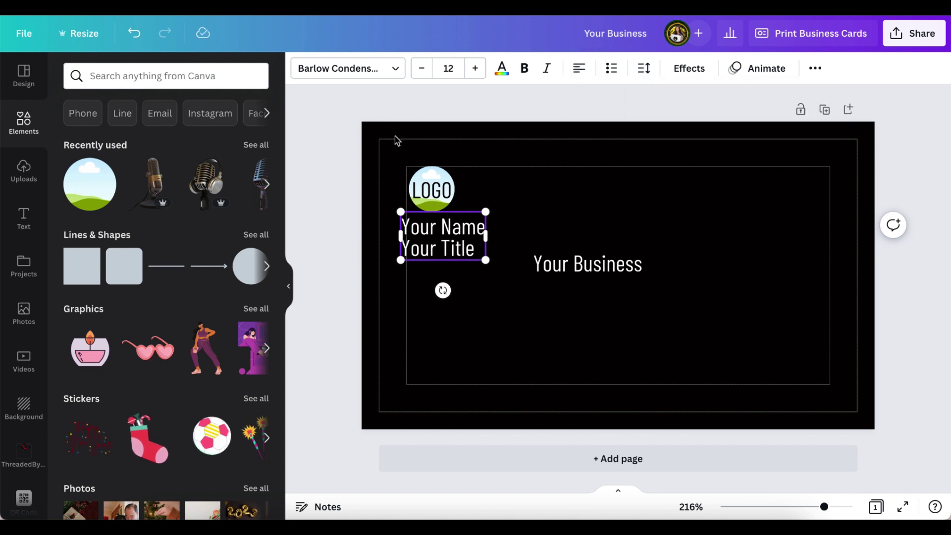
left_click(341, 173)
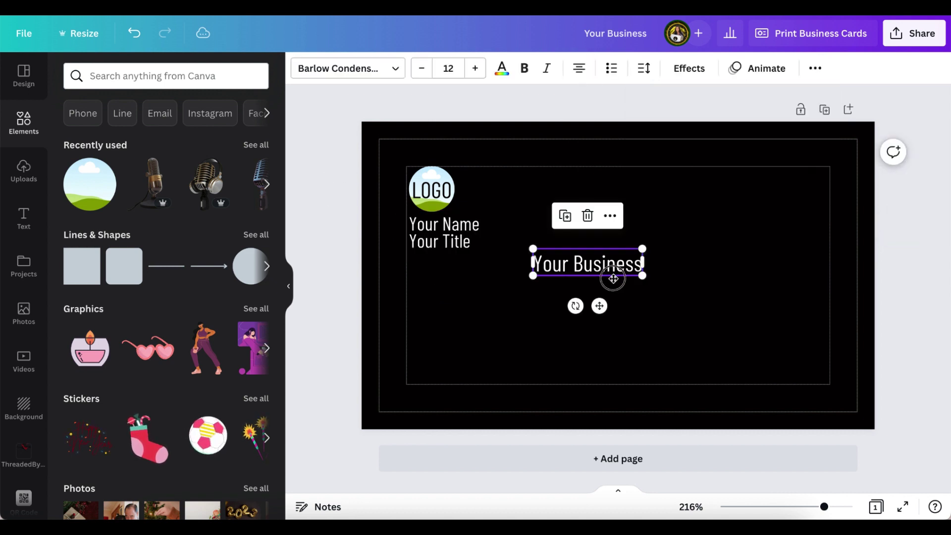
mouse_move(612, 272)
left_mouse_down()
mouse_move(617, 286)
mouse_move(722, 283)
left_mouse_up()
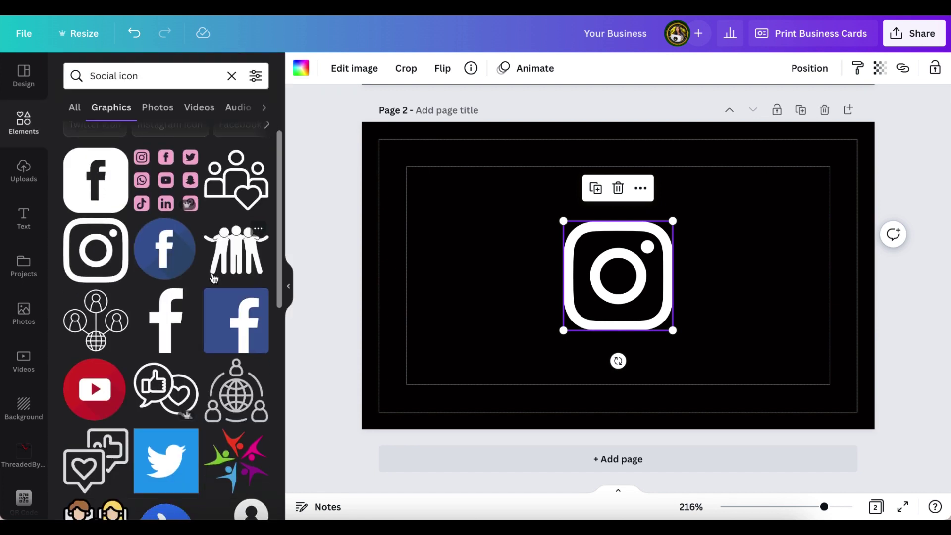
scroll(165, 297, "down", 1)
Step: Add Facebook, WhatsApp, location pin and envelope icons, making the envelope white
left_click(166, 276)
scroll(193, 364, "down", 1)
scroll(195, 367, "down", 5)
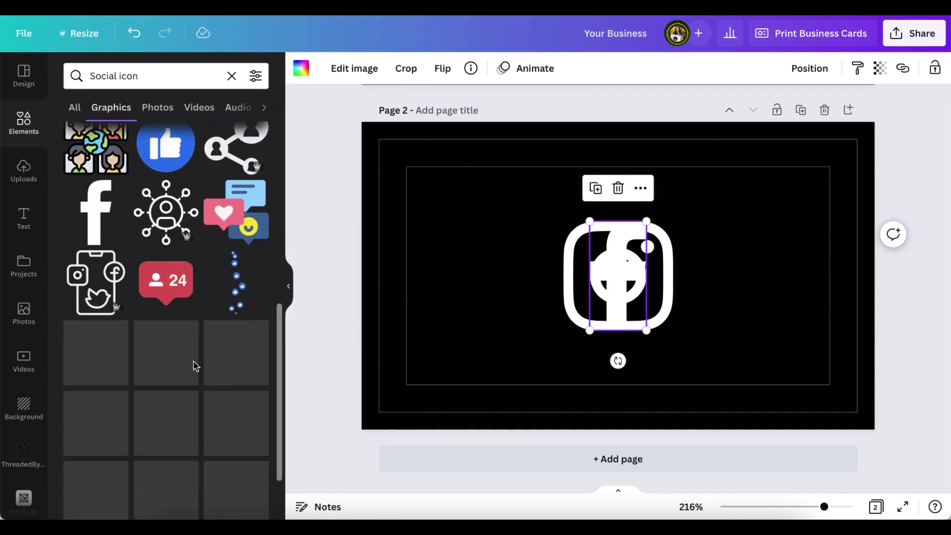
scroll(149, 342, "down", 1)
left_click(126, 324)
scroll(127, 324, "down", 2)
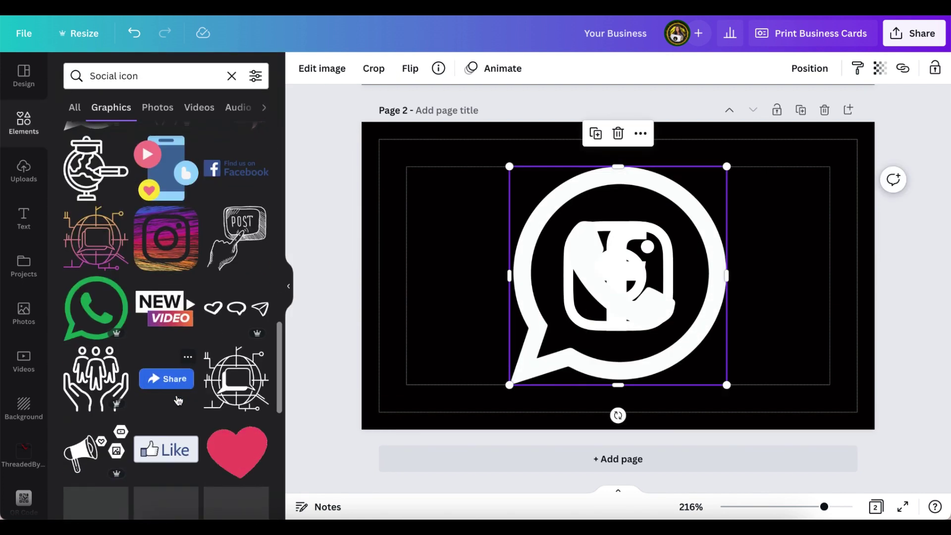
scroll(128, 337, "down", 1)
scroll(133, 331, "up", 1)
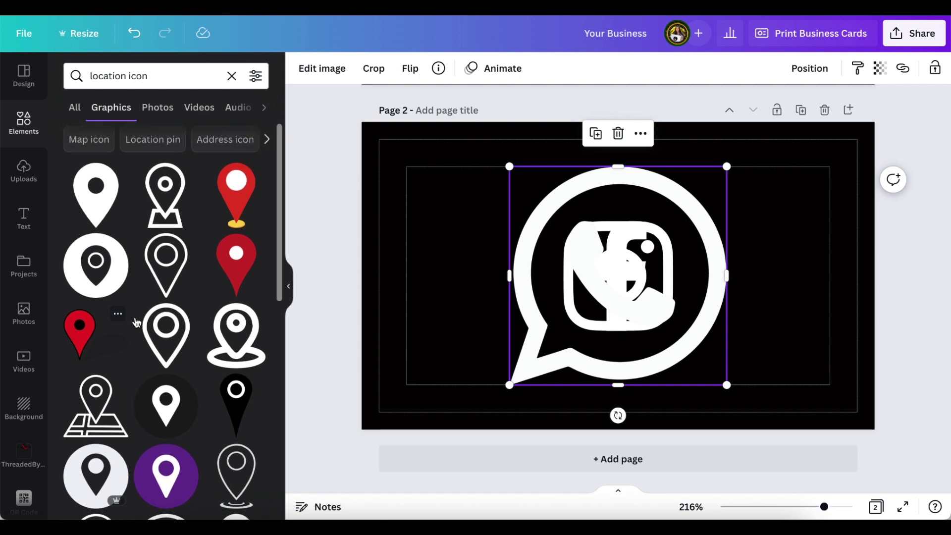
left_click(162, 278)
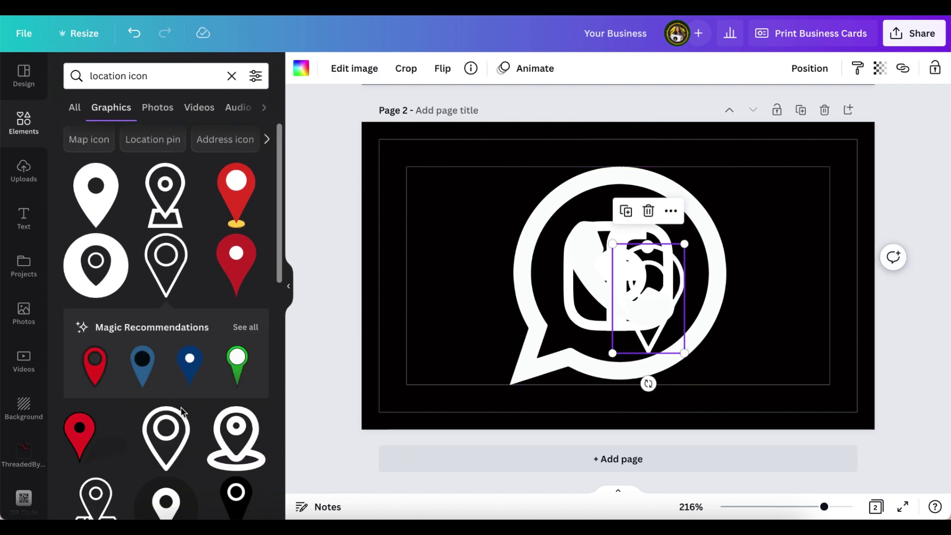
scroll(185, 431, "down", 3)
scroll(186, 438, "down", 3)
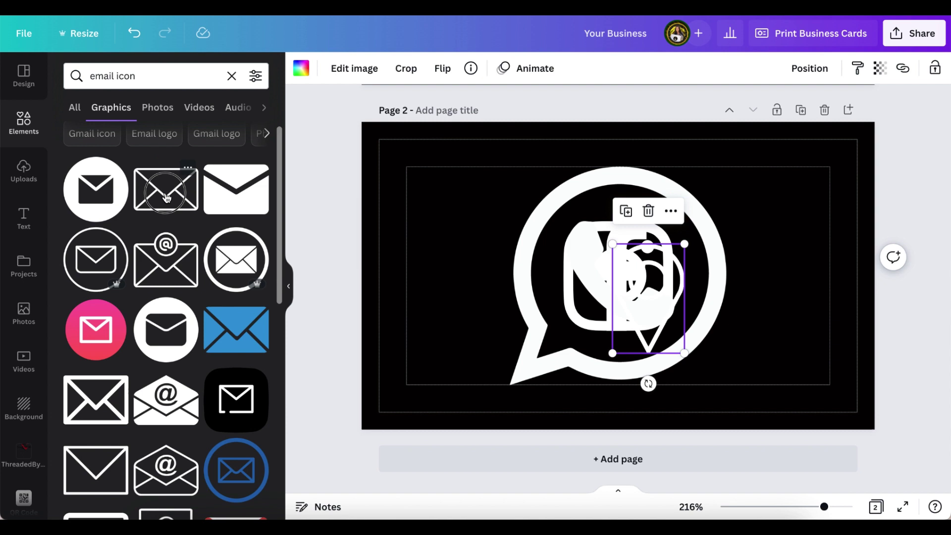
left_click(301, 69)
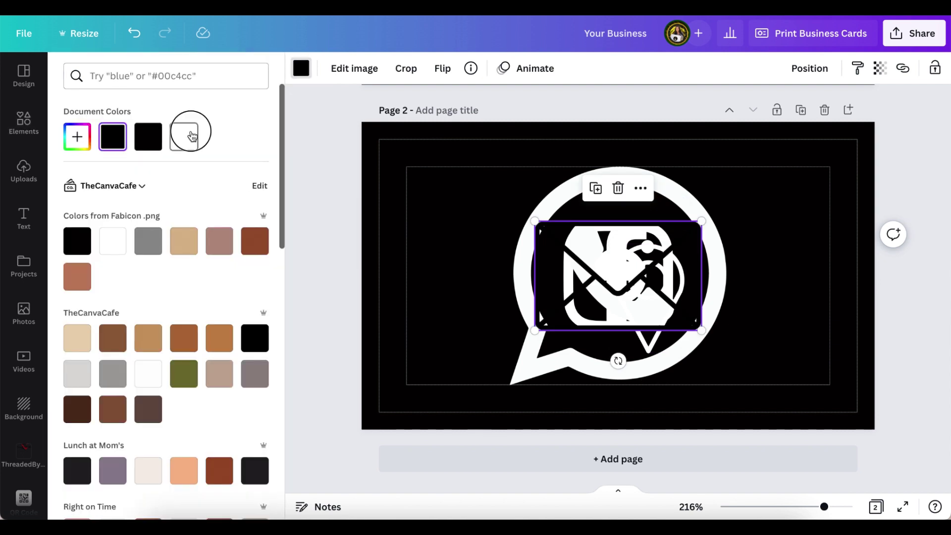
left_click(186, 134)
left_click(311, 173)
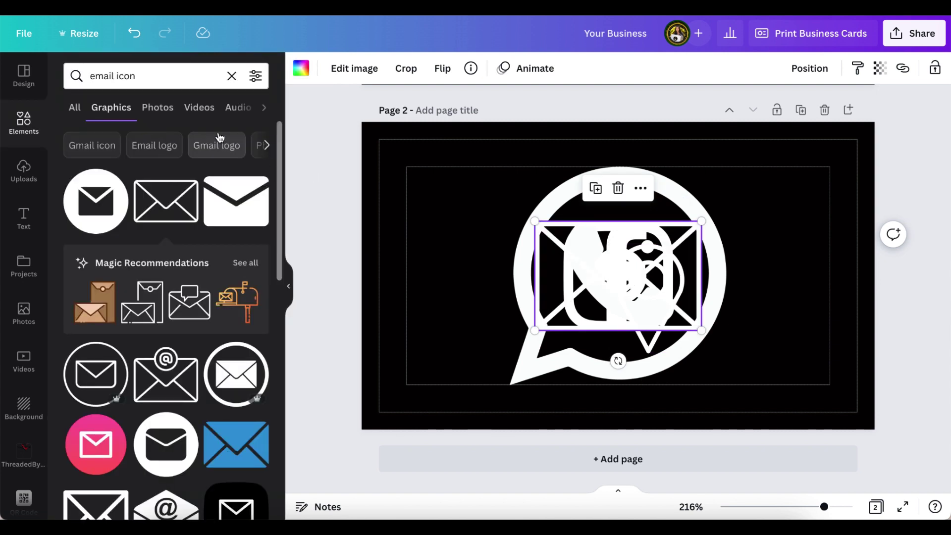
Step: Shrink the icon cluster, move the envelope upper-left, and make the globe white
left_click_drag(477, 209, 770, 374)
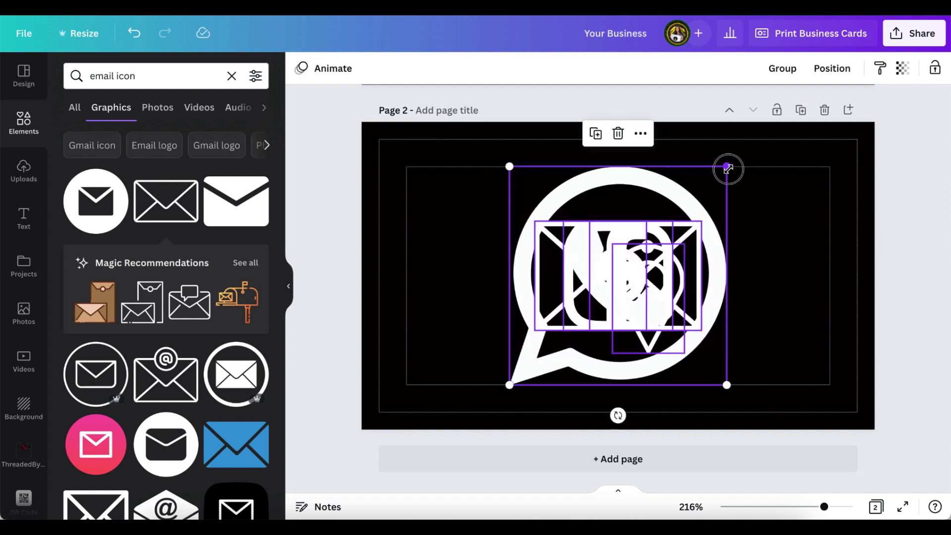
left_click_drag(728, 166, 599, 295)
left_click_drag(571, 345, 454, 232)
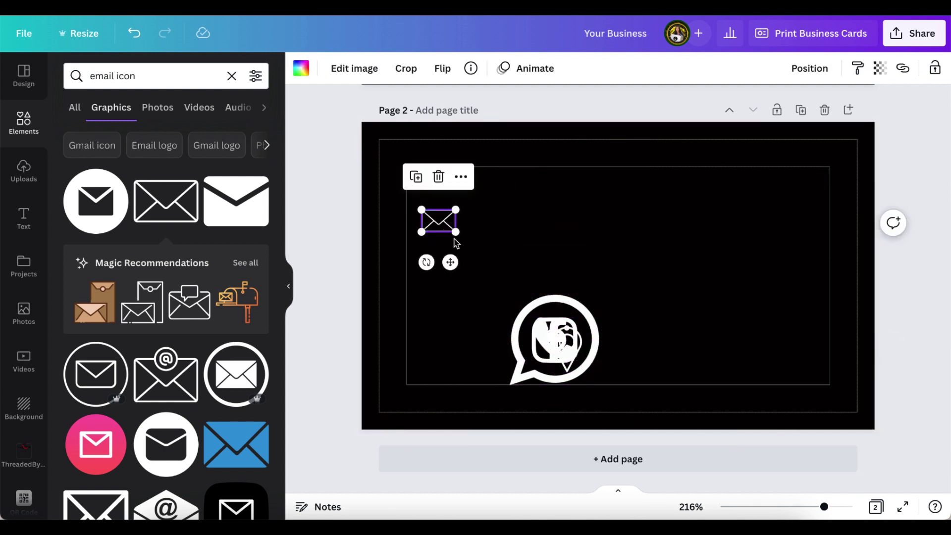
left_click(301, 68)
left_click(180, 138)
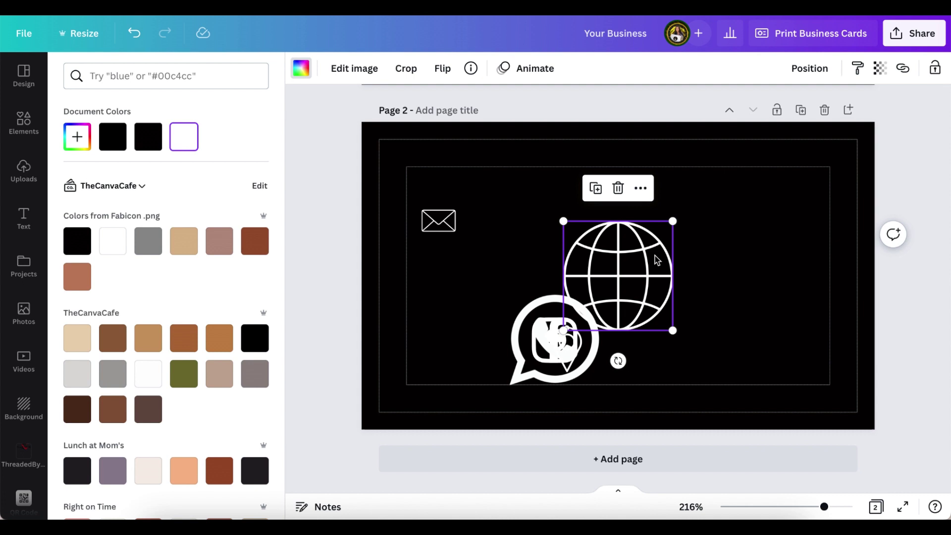
Step: Shrink the globe to match the envelope beside it, then separate the WhatsApp icon
left_click_drag(656, 259, 552, 184)
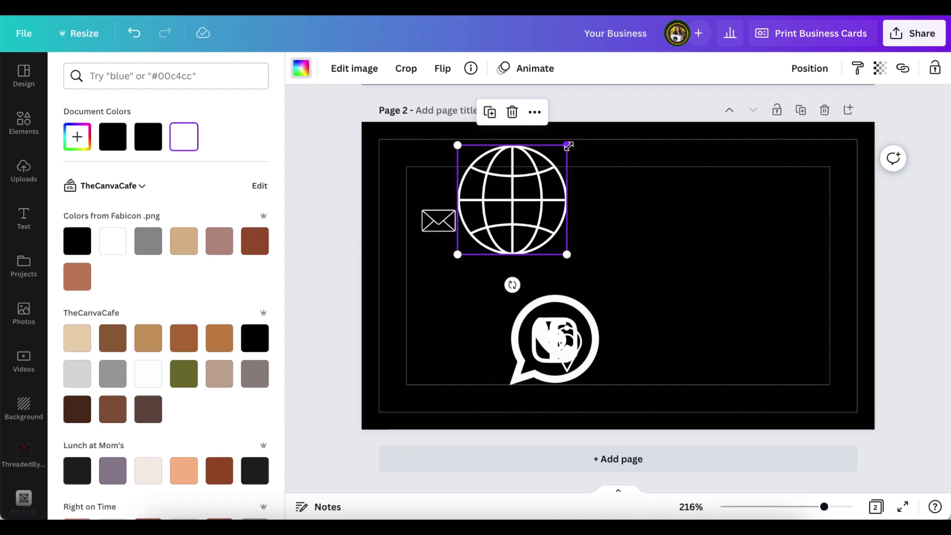
left_click_drag(569, 147, 522, 237)
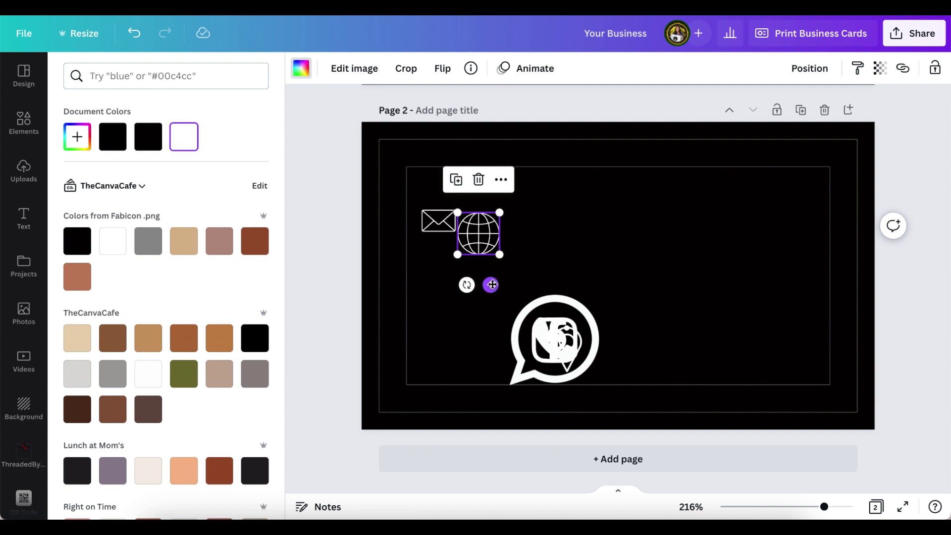
left_click_drag(492, 283, 491, 262)
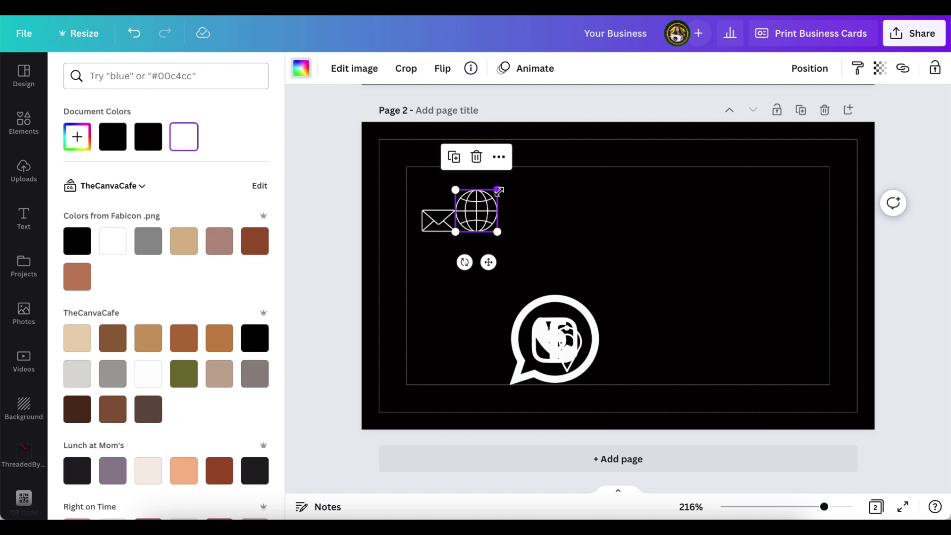
left_click_drag(497, 192, 491, 225)
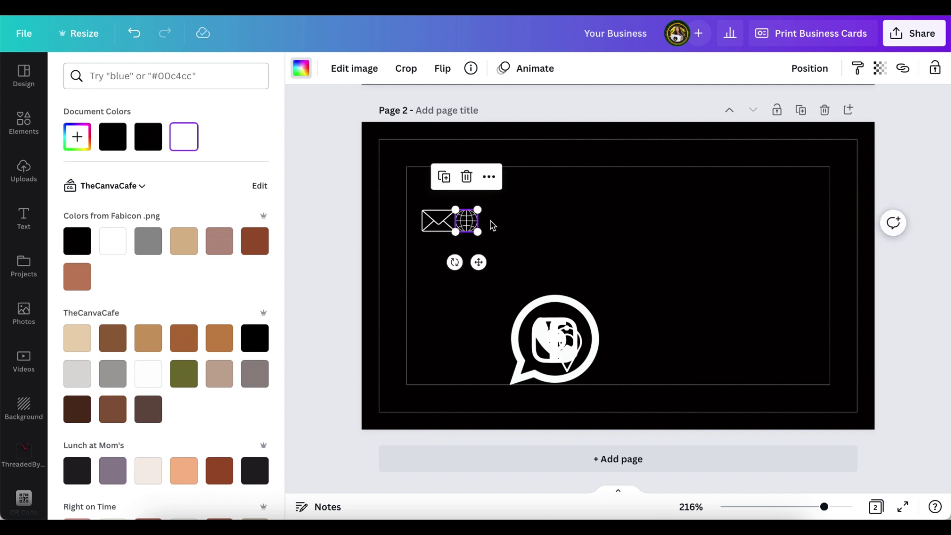
left_click(548, 336)
left_click_drag(549, 336, 569, 253)
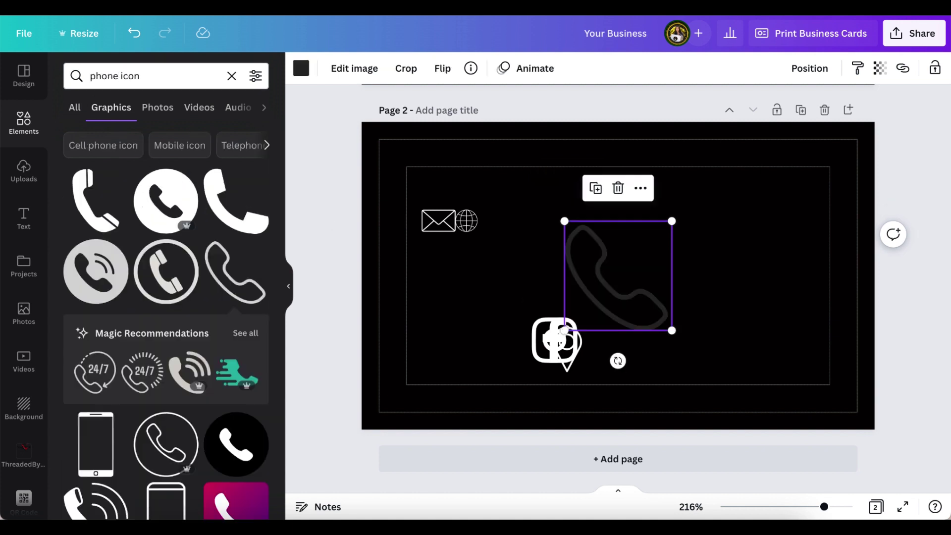
Step: Make the phone icon white and shrink it near the globe
left_click(301, 68)
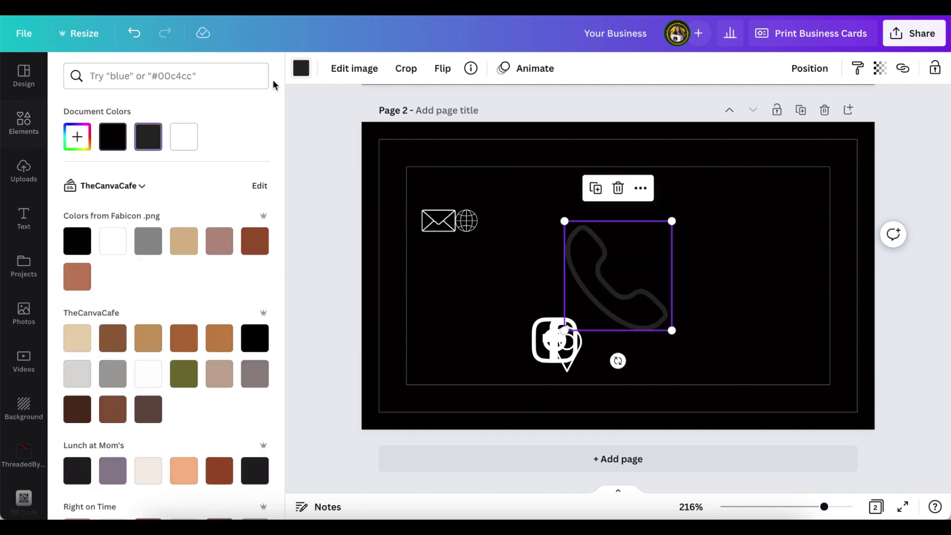
left_click(186, 135)
key("Escape")
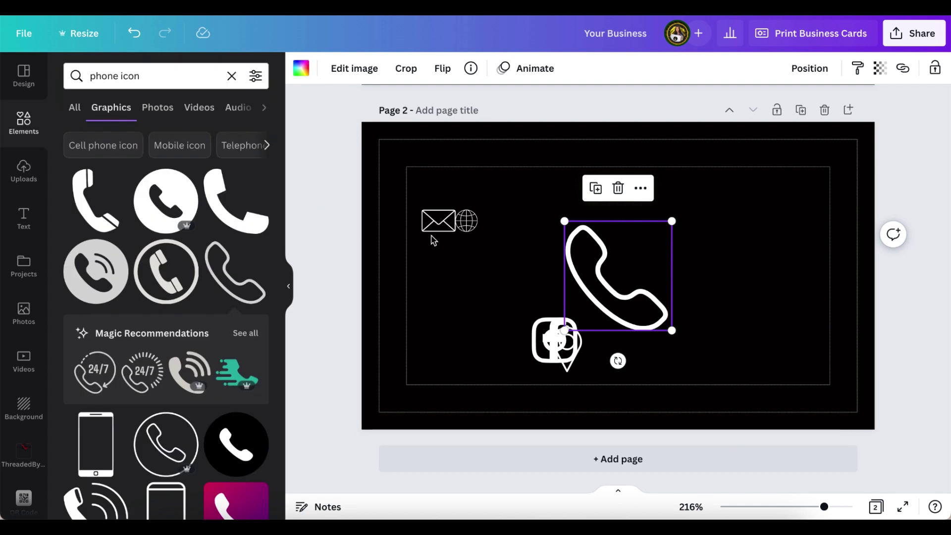
left_click_drag(619, 340, 530, 217)
Step: Arrange the icons into columns: envelope, phone, Instagram left; pin, globe, Facebook right
mouse_move(565, 349)
left_mouse_down()
mouse_move(557, 219)
mouse_move(607, 209)
mouse_move(597, 220)
left_mouse_up()
left_click_drag(438, 221, 429, 285)
left_click_drag(513, 262, 436, 376)
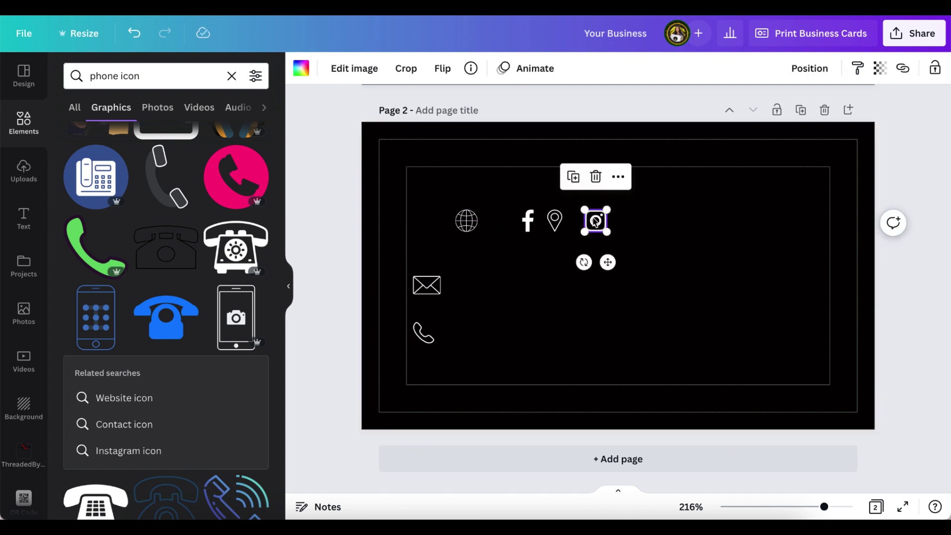
left_click_drag(607, 261, 434, 411)
left_click_drag(565, 262, 710, 328)
left_click_drag(477, 262, 709, 374)
left_click(527, 220)
Step: Add a small gold circle behind the envelope icon
mouse_move(726, 163)
left_mouse_down()
mouse_move(622, 270)
mouse_move(536, 267)
mouse_move(516, 287)
left_mouse_up()
mouse_move(511, 351)
left_mouse_down()
mouse_move(440, 333)
mouse_move(438, 414)
left_mouse_up()
left_click(346, 206)
Step: Duplicate the gold circle behind the Instagram, pin and Facebook icons
left_click(427, 284)
left_click(403, 233)
left_click(404, 280)
key("ctrl+[")
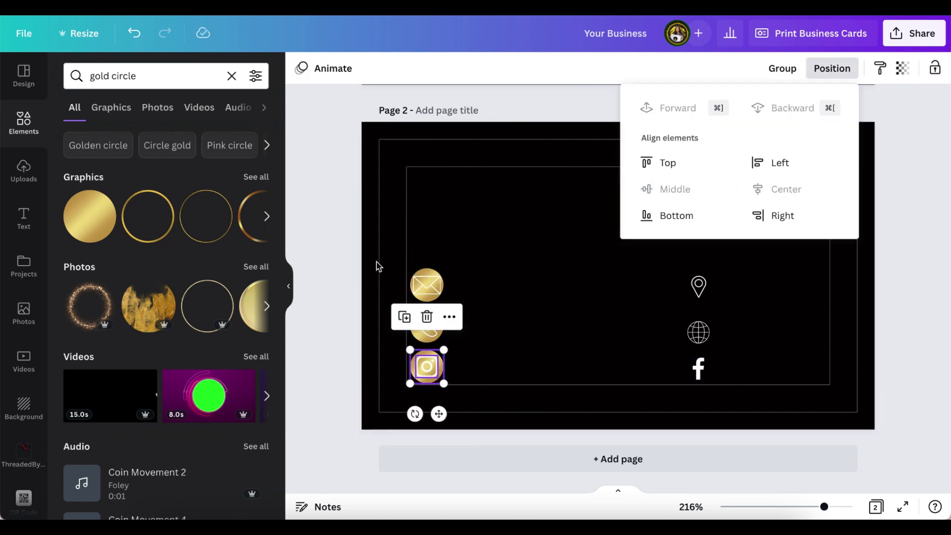
left_click(350, 270)
left_click(435, 273)
key("ctrl+v")
key("ctrl+v")
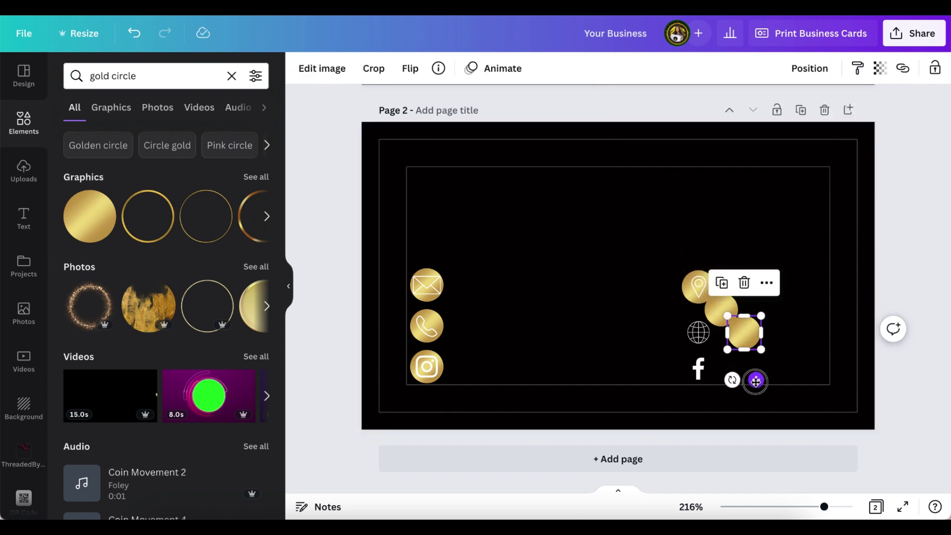
left_click_drag(743, 329, 699, 326)
key("ctrl+v")
left_click_drag(786, 339, 712, 380)
key("ctrl+[")
Step: Recolour the contact icons black
left_click(427, 284)
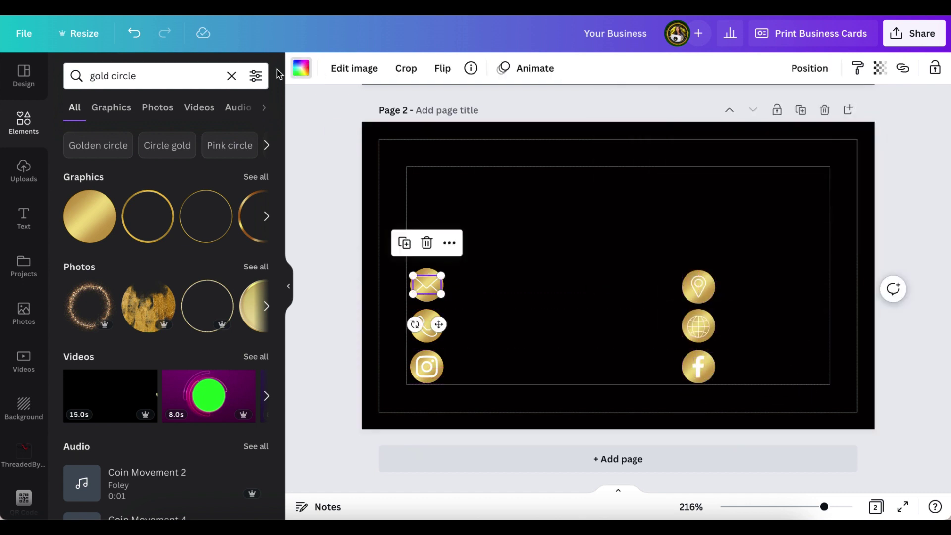
left_click(301, 68)
left_click(113, 136)
left_click(698, 326)
left_click(329, 259)
Step: Group the globe and the envelope each with its gold circle
left_click_drag(654, 313, 743, 334)
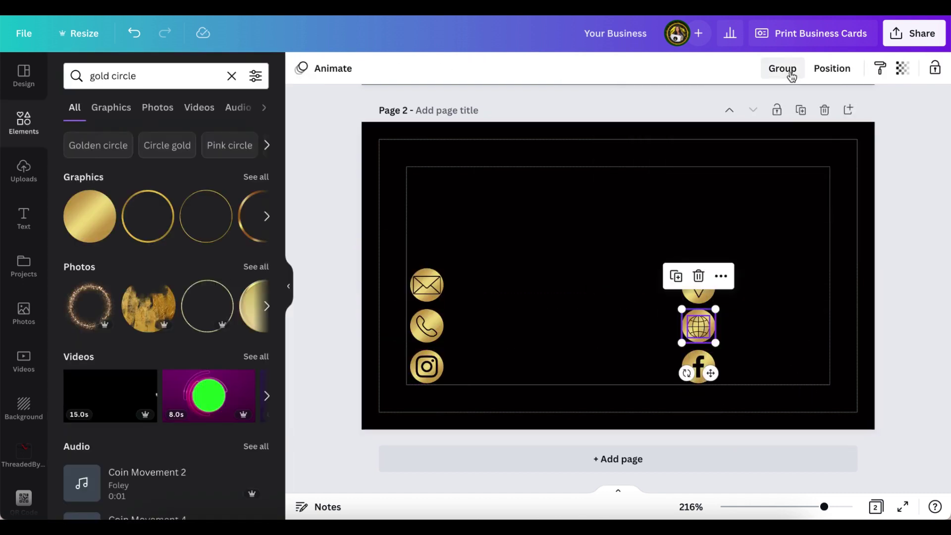
left_click(784, 67)
left_click_drag(498, 282, 334, 297)
key("ctrl+g")
left_click(346, 365)
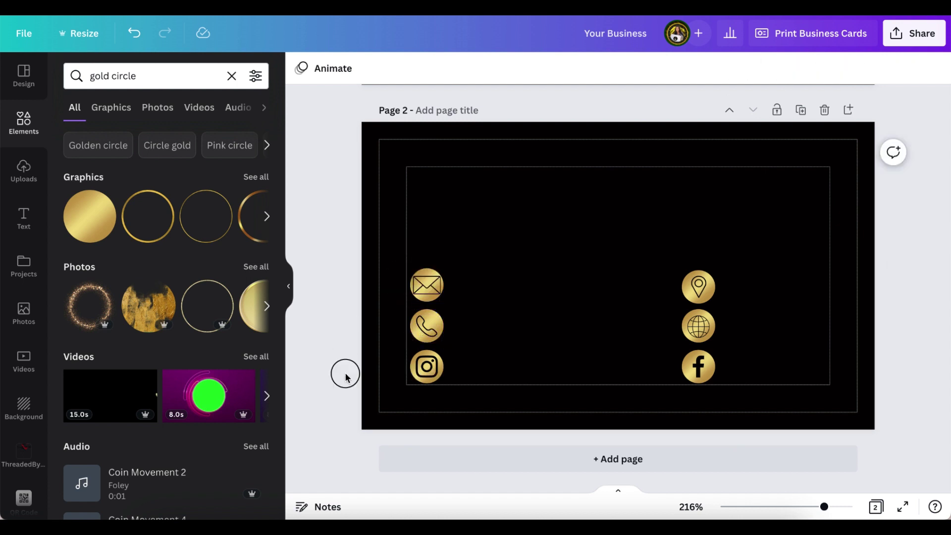
key("ctrl+v")
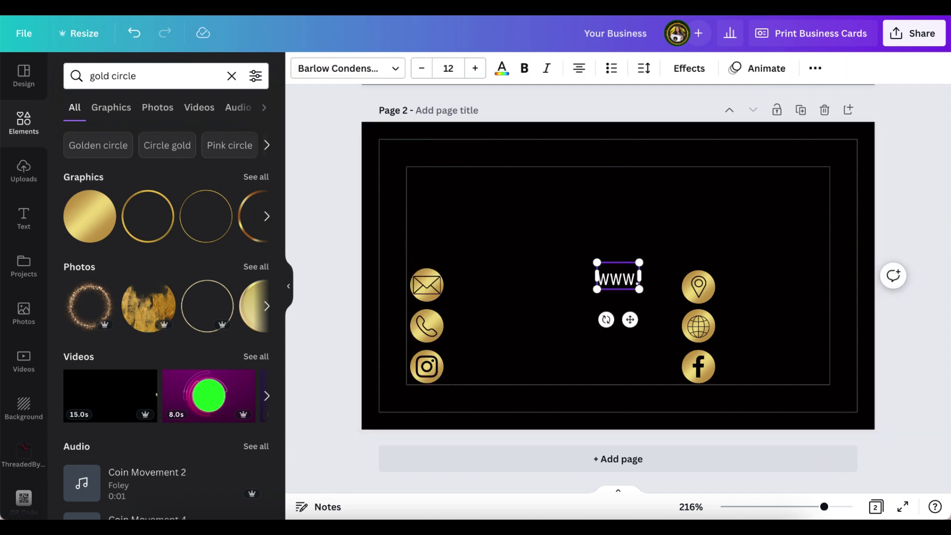
type(".thw")
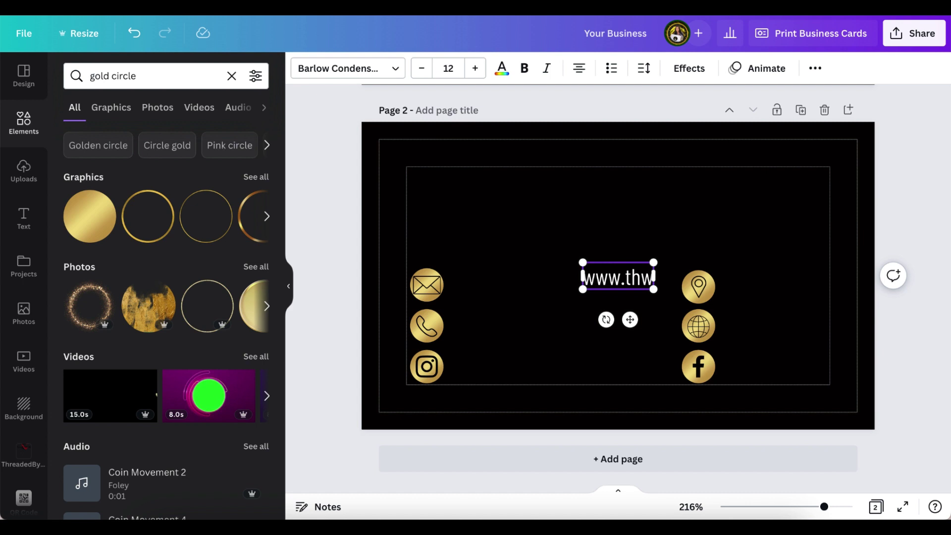
key("BackSpace")
type("e")
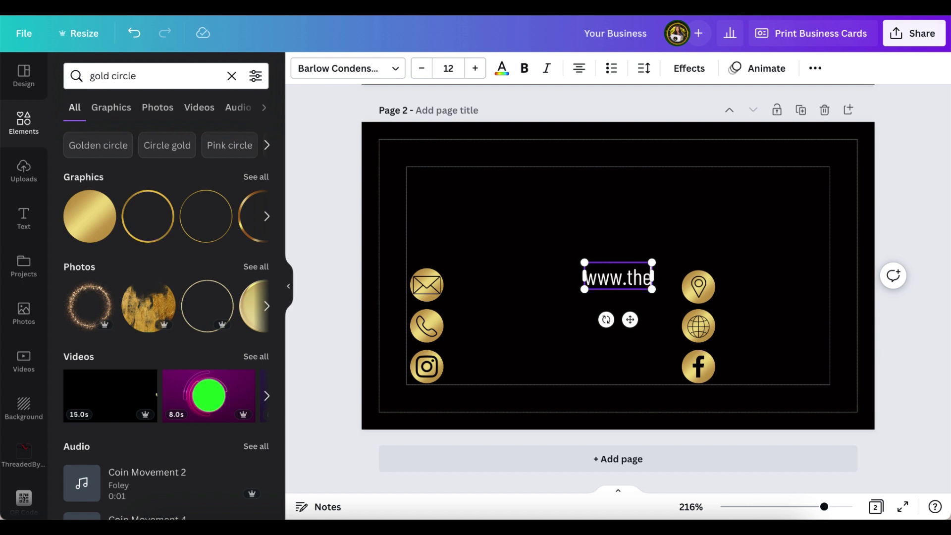
type("can")
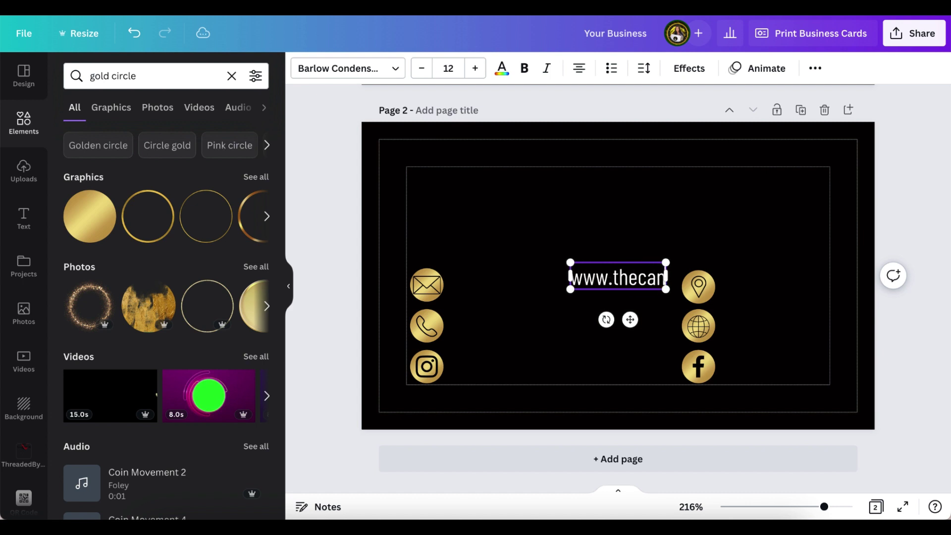
type("vaca")
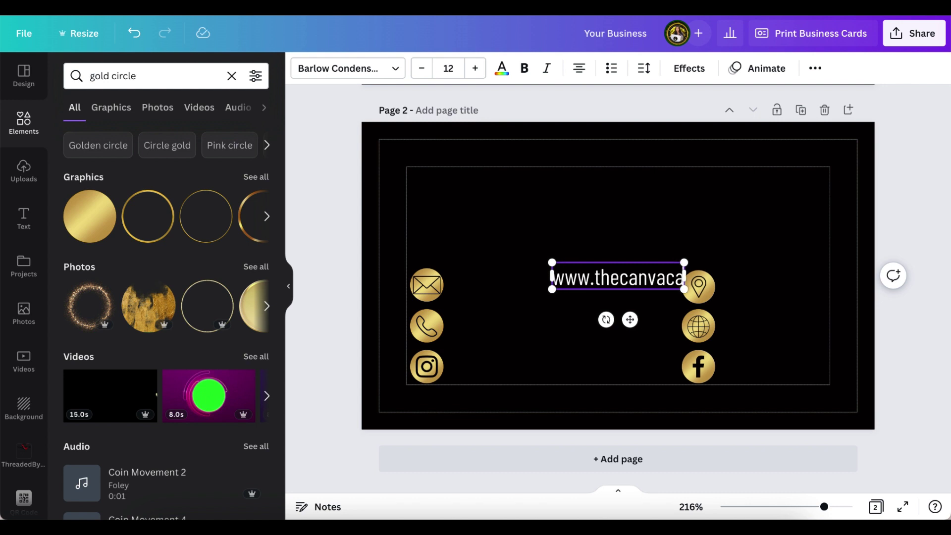
type("fe")
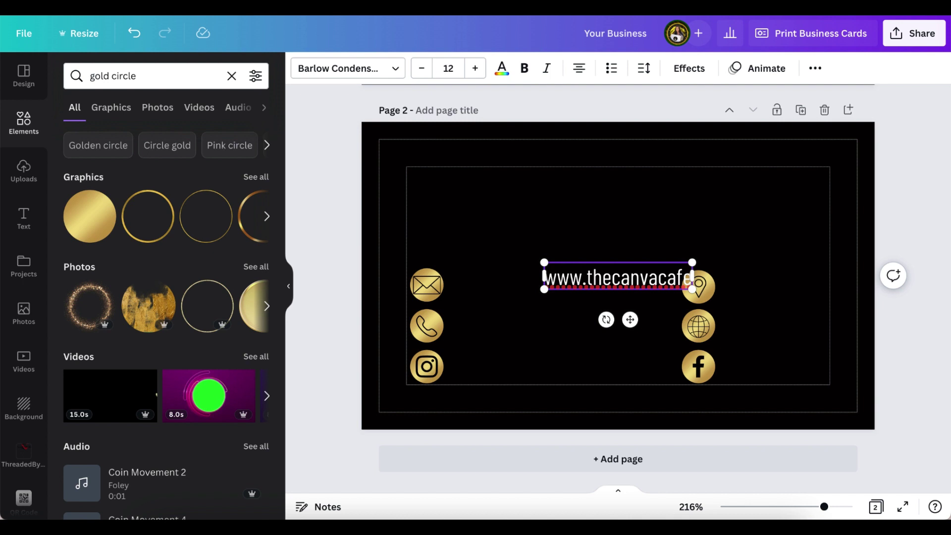
type(".c")
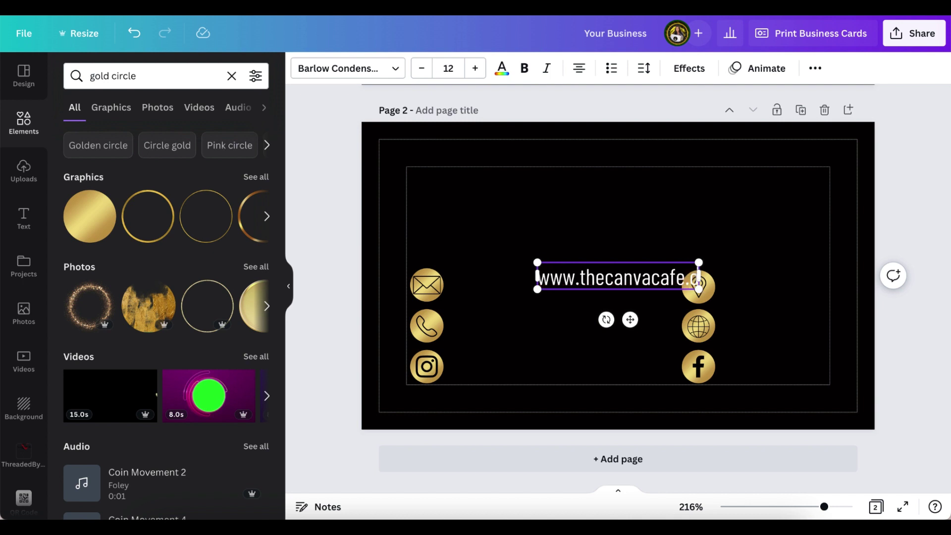
type("om")
left_click_drag(630, 320, 783, 368)
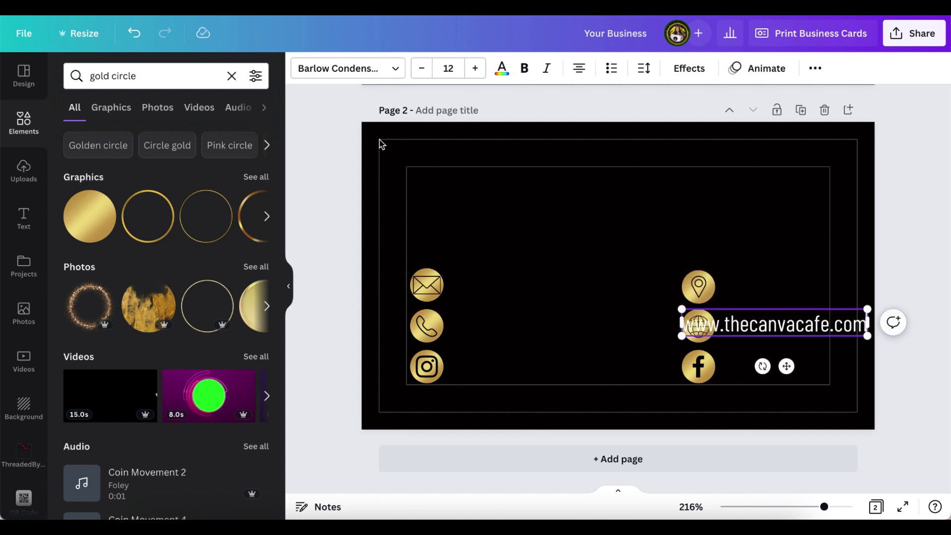
left_click(424, 70)
left_click(425, 69)
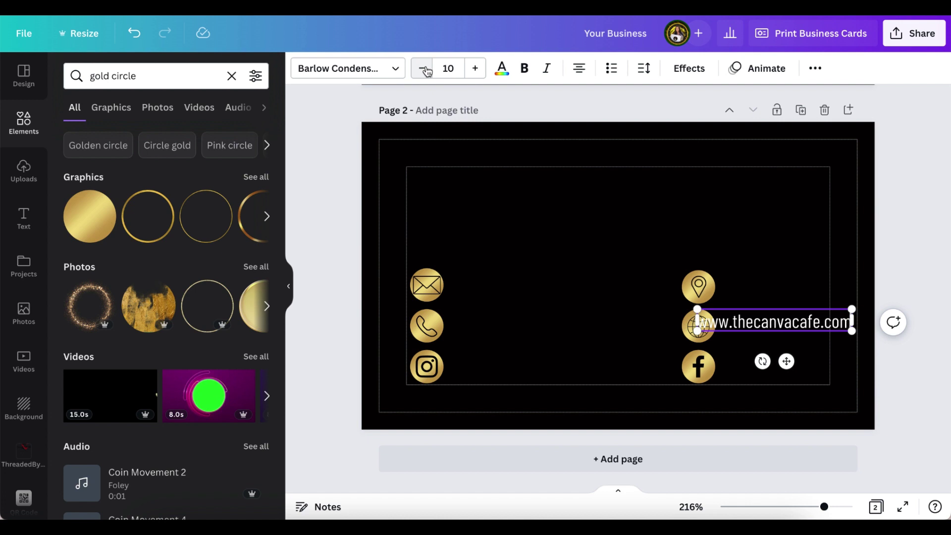
left_click(425, 69)
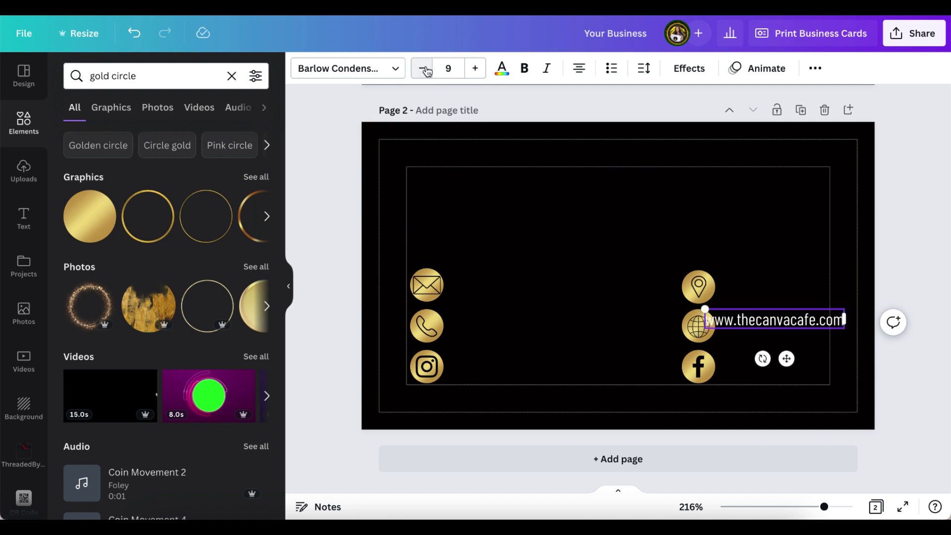
Step: Shrink the website text and copy it as wrapped location text beside the pin icon
left_click(510, 167)
left_click(779, 331)
key("ctrl+d")
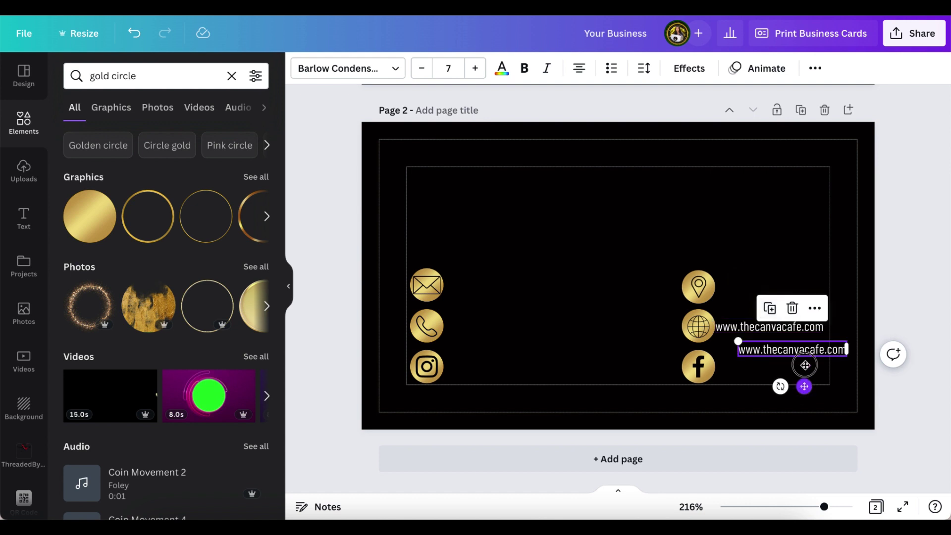
left_click_drag(804, 365, 789, 296)
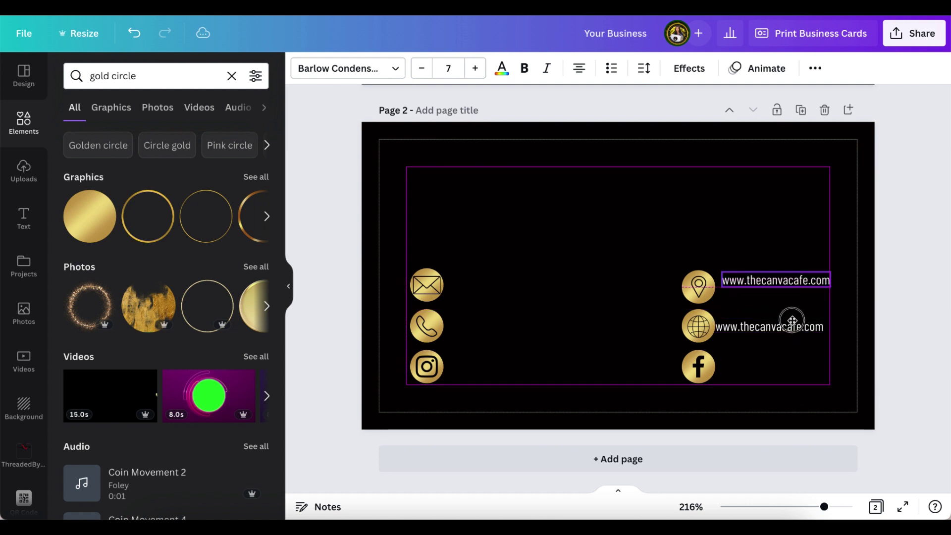
double_click(831, 283)
key("BackSpace")
key("BackSpace")
key("BackSpace")
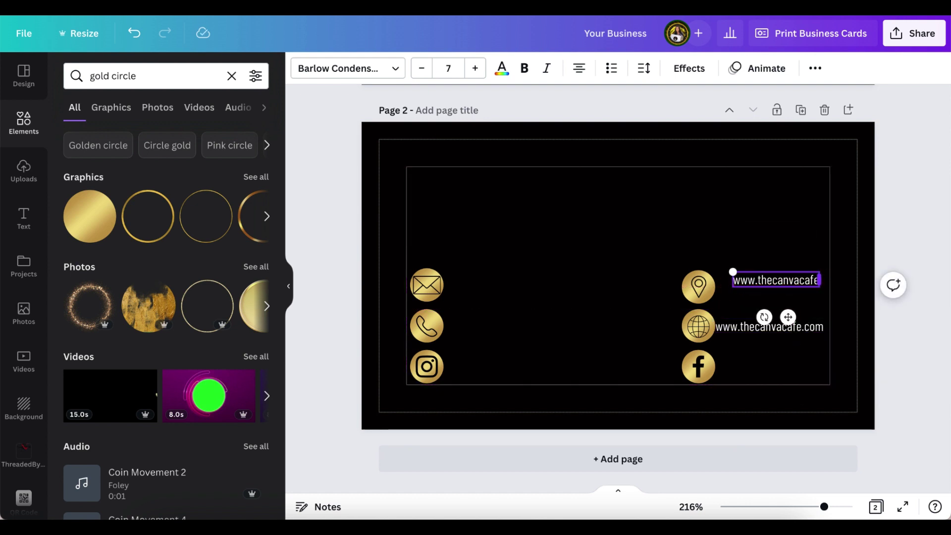
key("BackSpace")
key("BackSpace")
key("BackSpace")
key("BackSpace")
key("BackSpace")
key("BackSpace")
type("123 you")
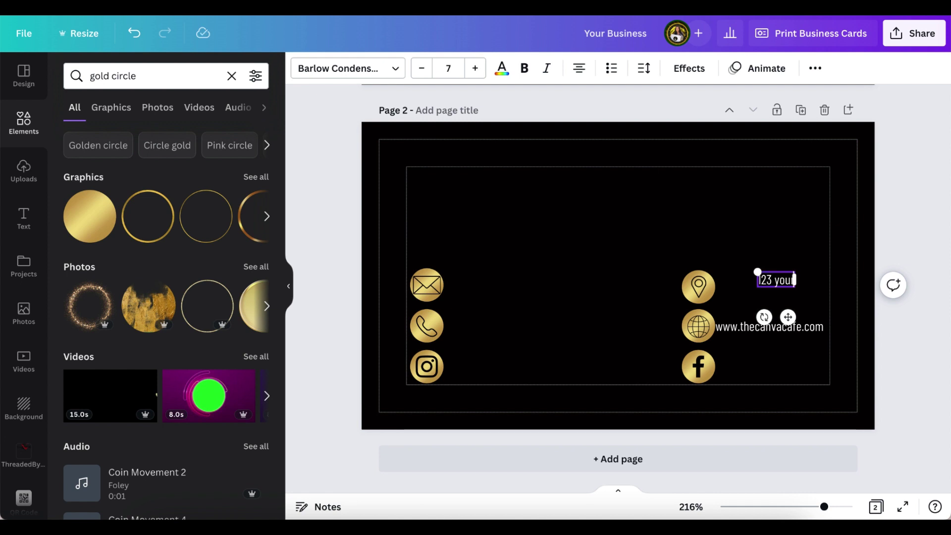
type("rlocation")
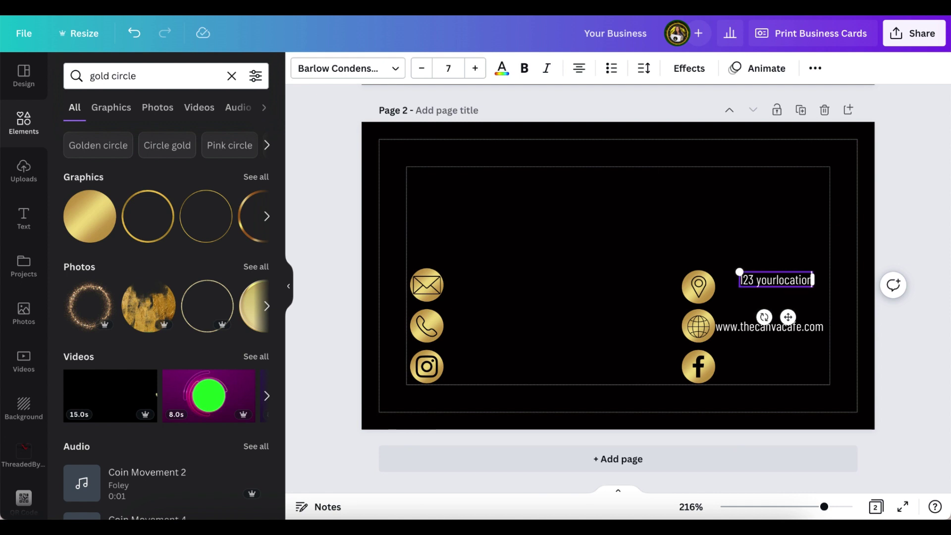
type("o")
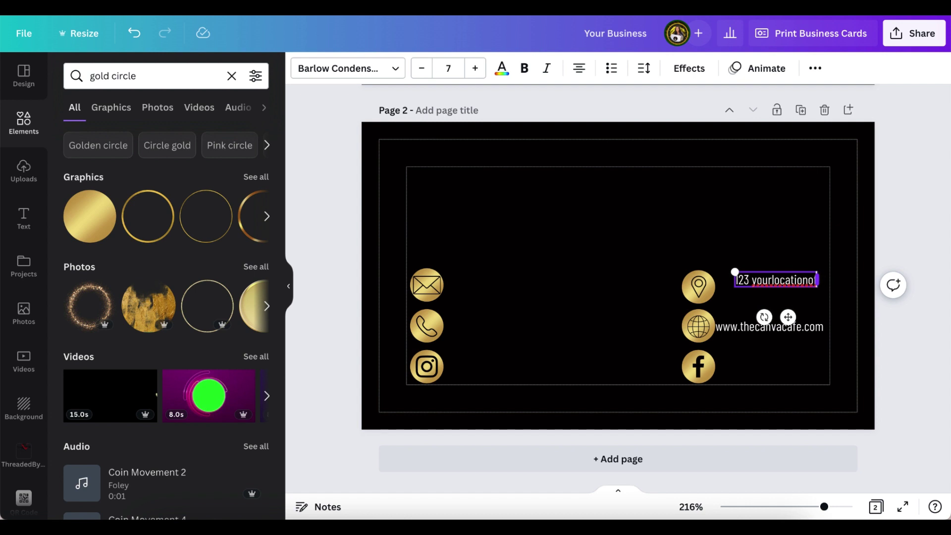
type("fyourbusiness")
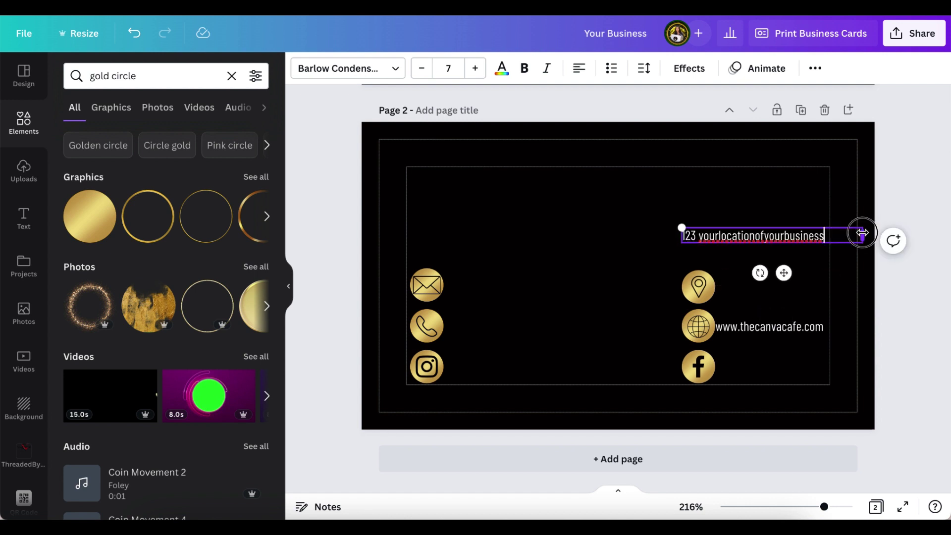
left_click_drag(867, 232, 825, 233)
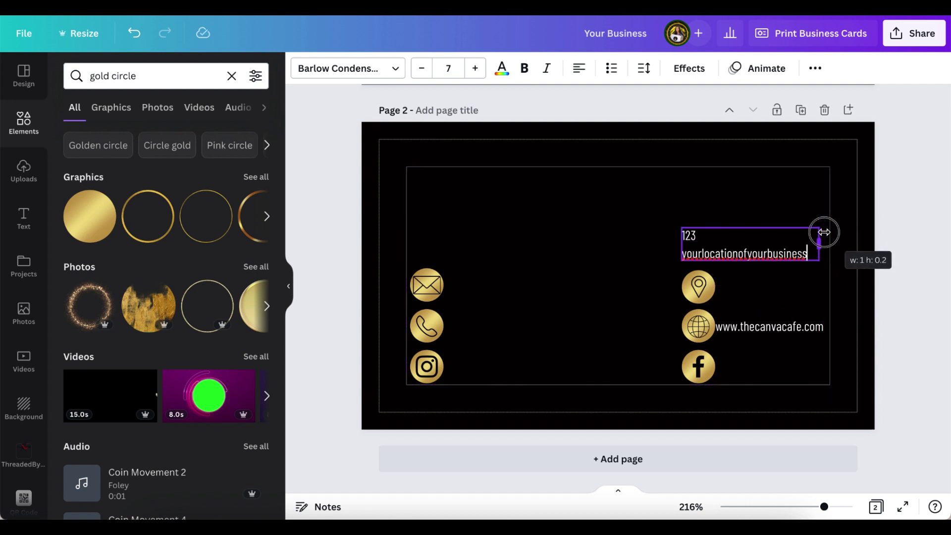
Step: Move a website-text copy beside the Facebook icon and clear its old address
left_click_drag(782, 349, 759, 365)
double_click(760, 365)
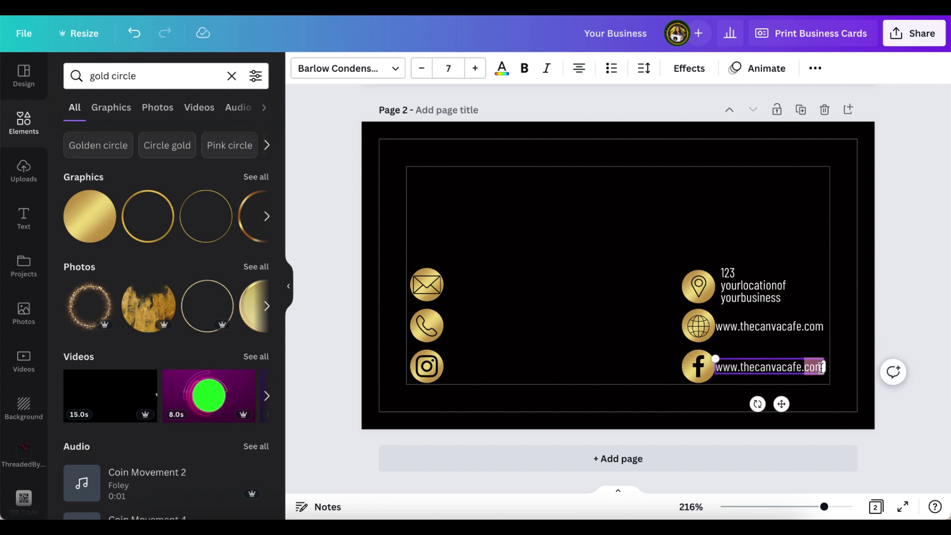
key("BackSpace")
key("BackSpace")
key("BackSpace")
key("BackSpace")
key("BackSpace")
key("BackSpace")
key("BackSpace")
key("BackSpace")
key("BackSpace")
key("BackSpace")
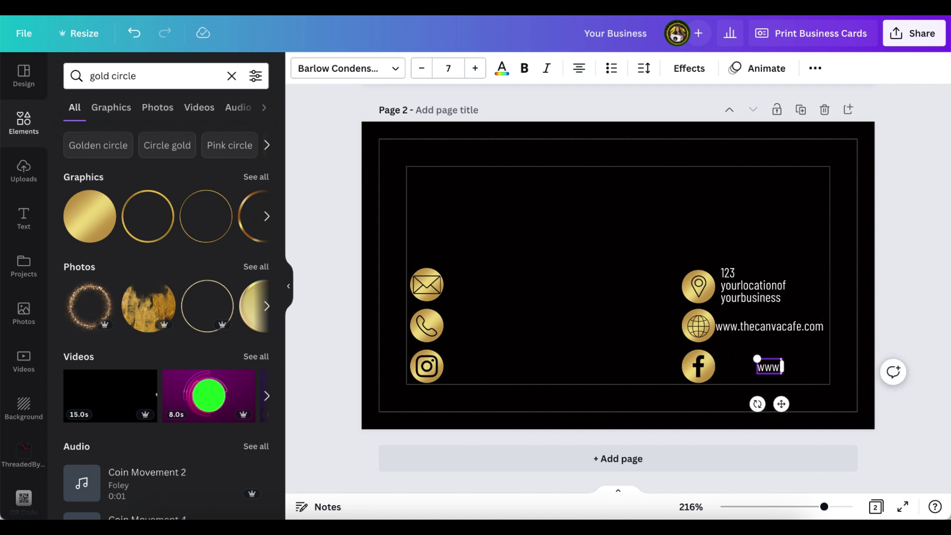
key("BackSpace")
key("BackSpace")
key("BackSpace")
key("BackSpace")
type("yours")
type("ocialmedia")
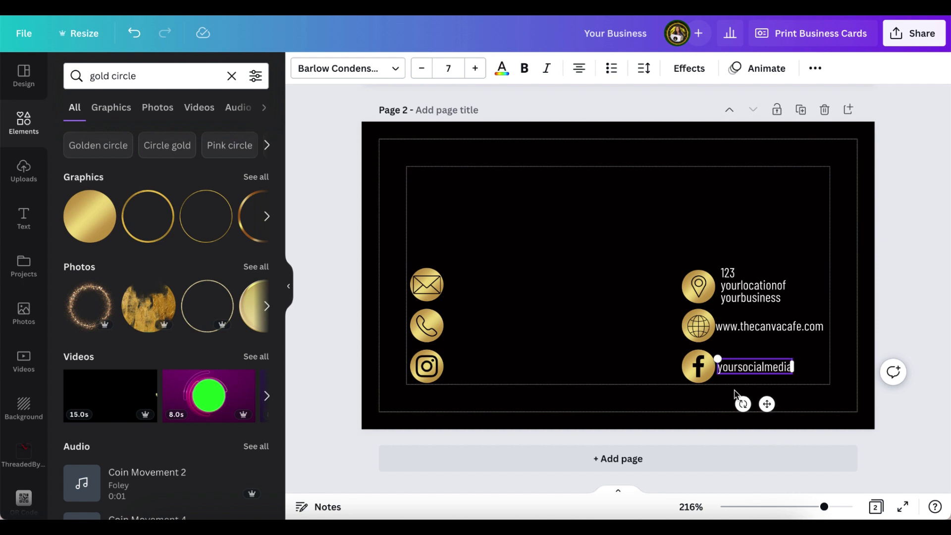
Step: Duplicate the social media text into the phone and envelope email rows
key("ctrl+d")
mouse_move(775, 421)
left_mouse_down()
mouse_move(492, 401)
mouse_move(490, 359)
left_mouse_up()
key("ctrl+d")
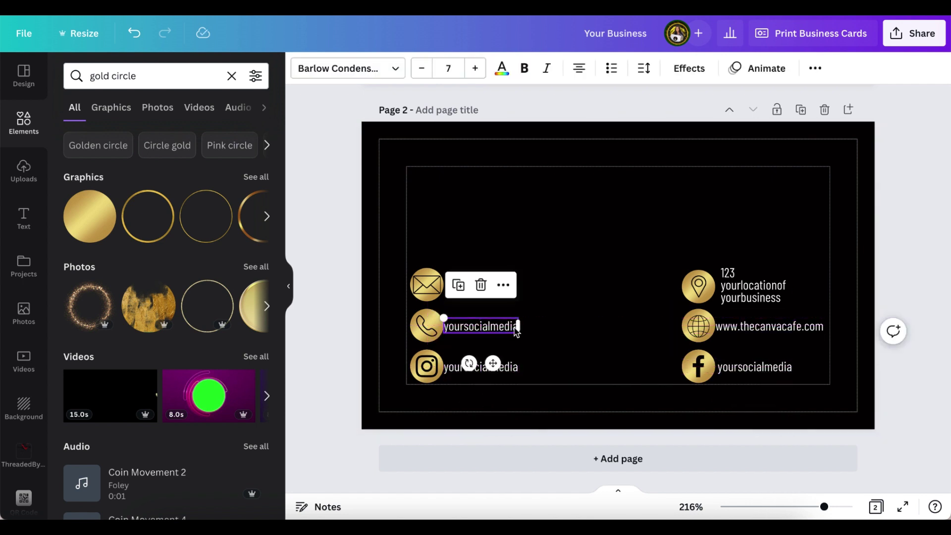
double_click(490, 326)
key("BackSpace")
key("BackSpace")
key("BackSpace")
key("BackSpace")
key("BackSpace")
key("BackSpace")
type("information")
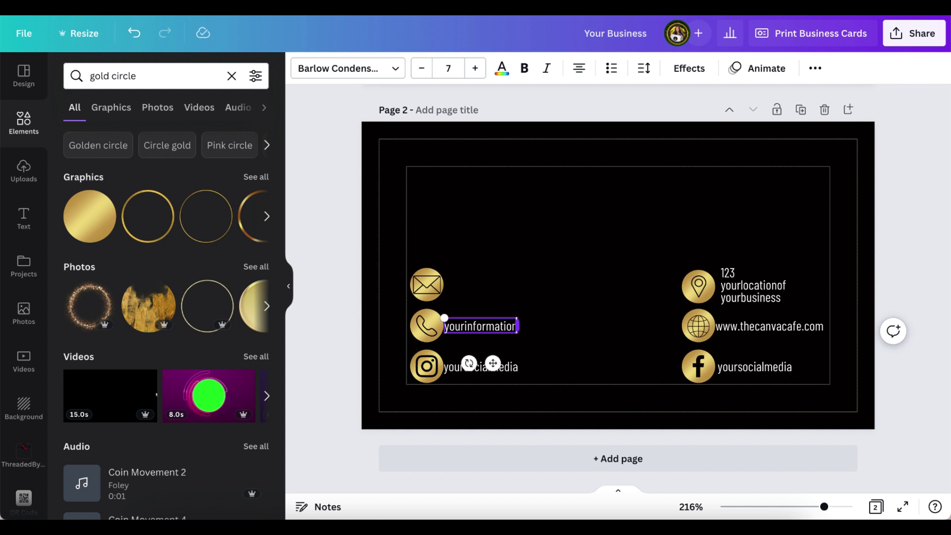
key("Escape")
key("ctrl+d")
left_click_drag(490, 327, 517, 289)
double_click(484, 283)
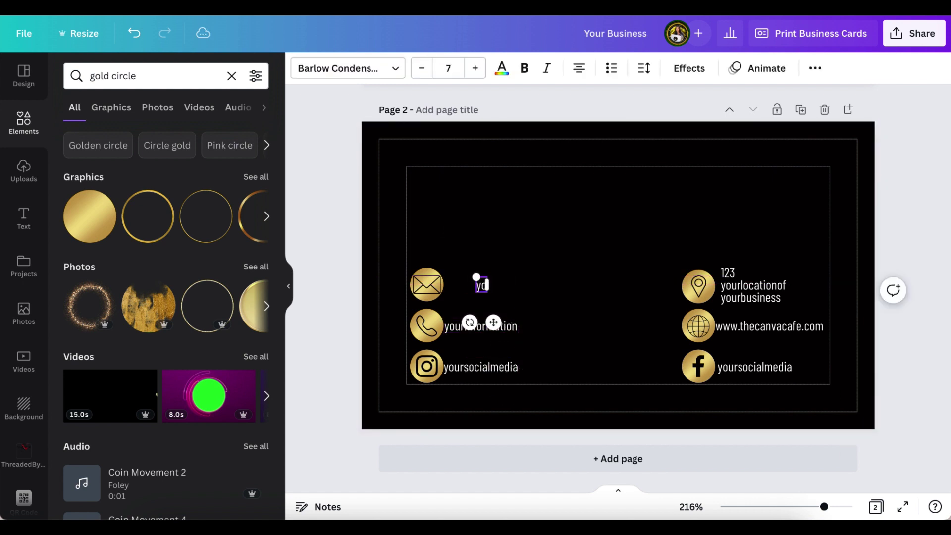
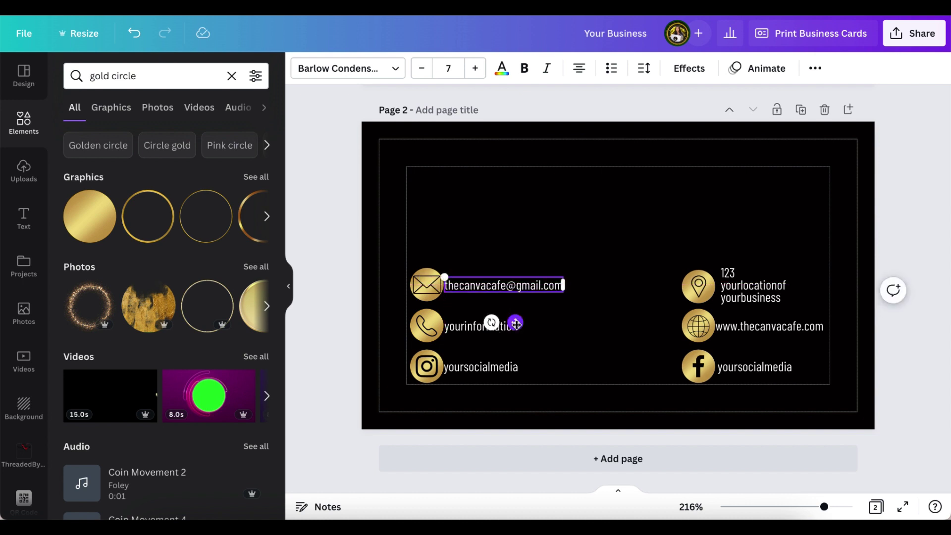
Step: Add a large 'Stay Connected' heading above the contact rows, centred on the page
left_click(531, 253)
type("tStay C")
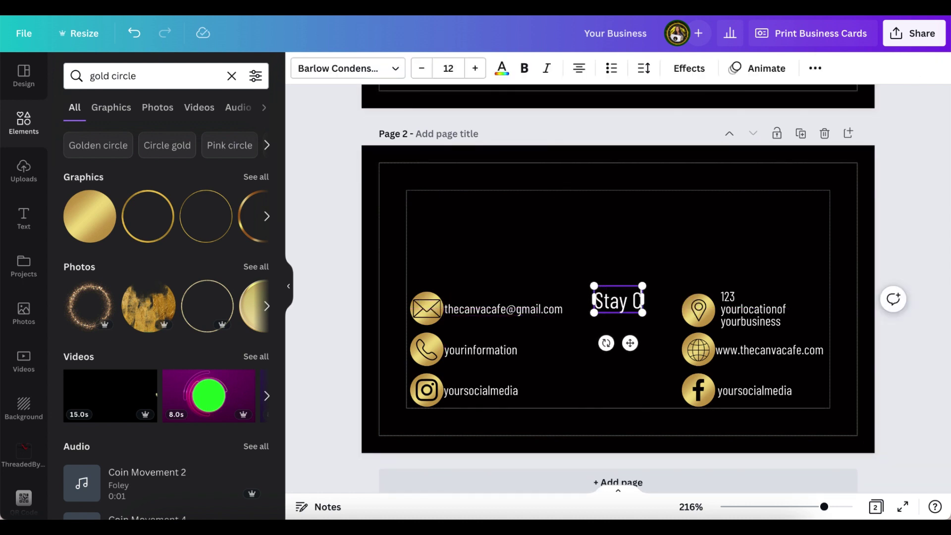
type("onnected")
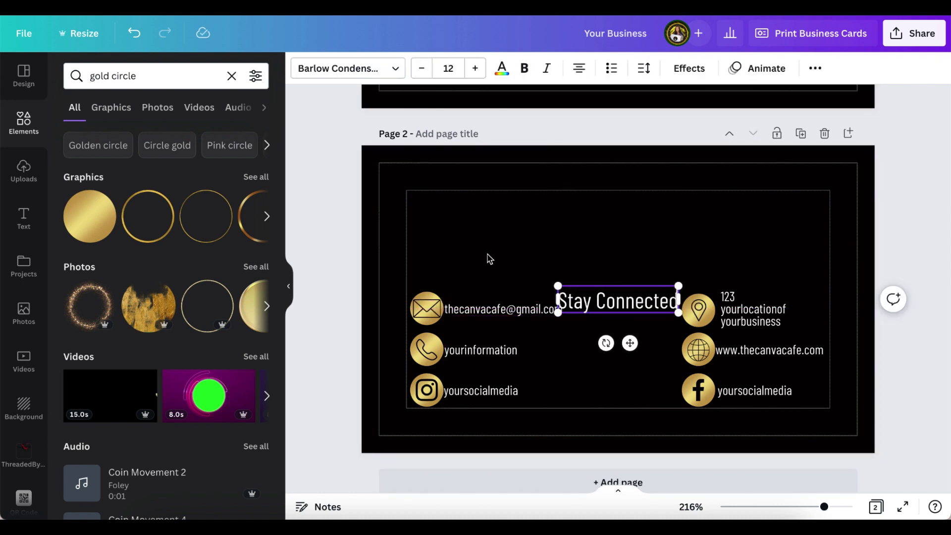
mouse_move(565, 301)
left_mouse_down()
mouse_move(548, 235)
mouse_move(469, 205)
left_mouse_up()
left_click(815, 68)
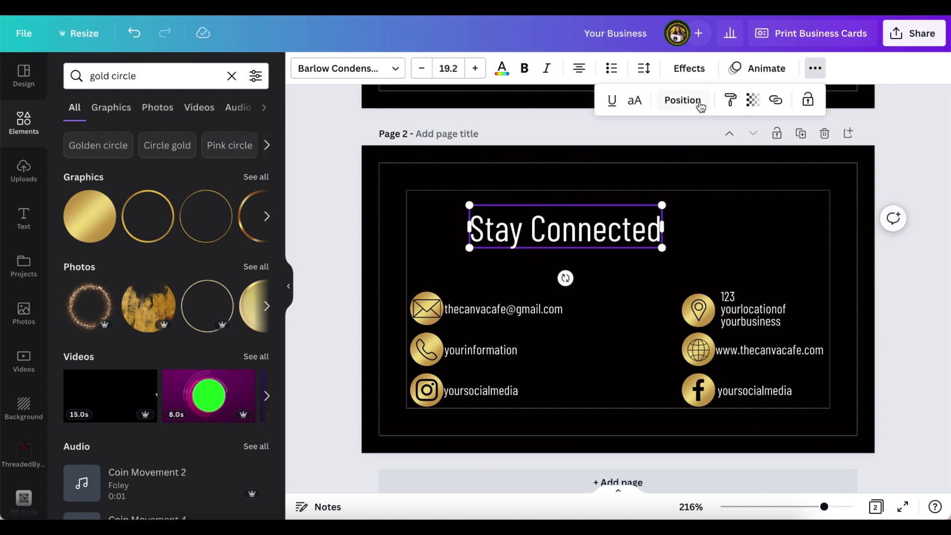
left_click(680, 99)
left_click(644, 226)
left_click(910, 131)
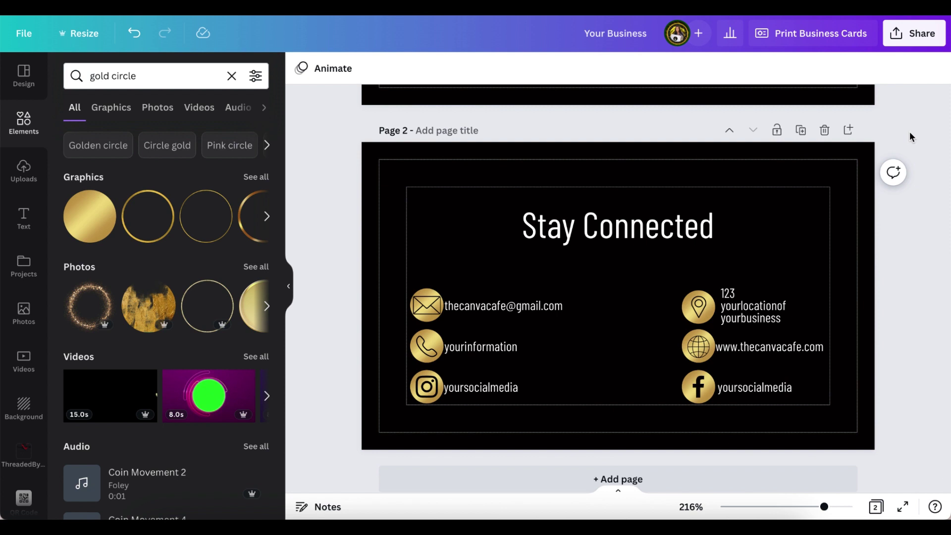
scroll(584, 96, "up", 5)
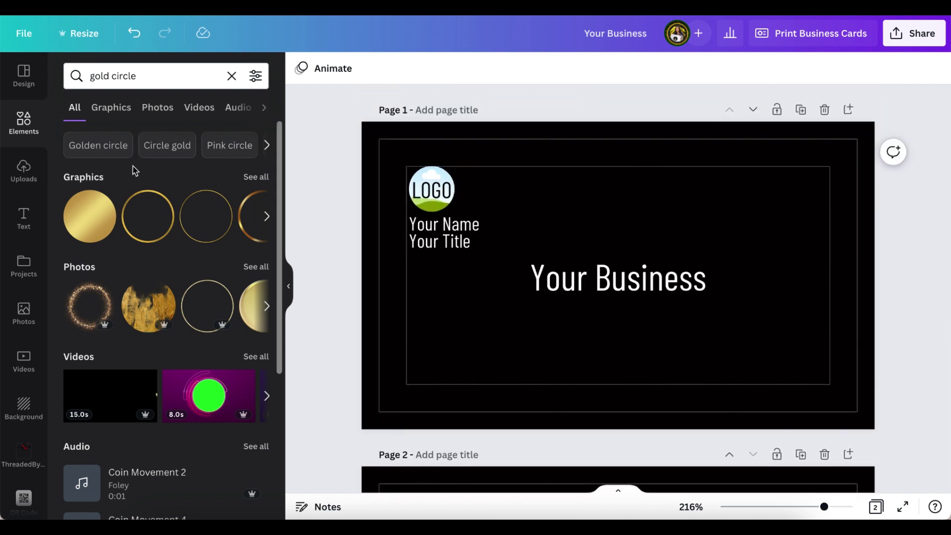
Step: Search Elements graphics for 'gold' and place the swirl at the front card's upper-left
left_click(141, 77)
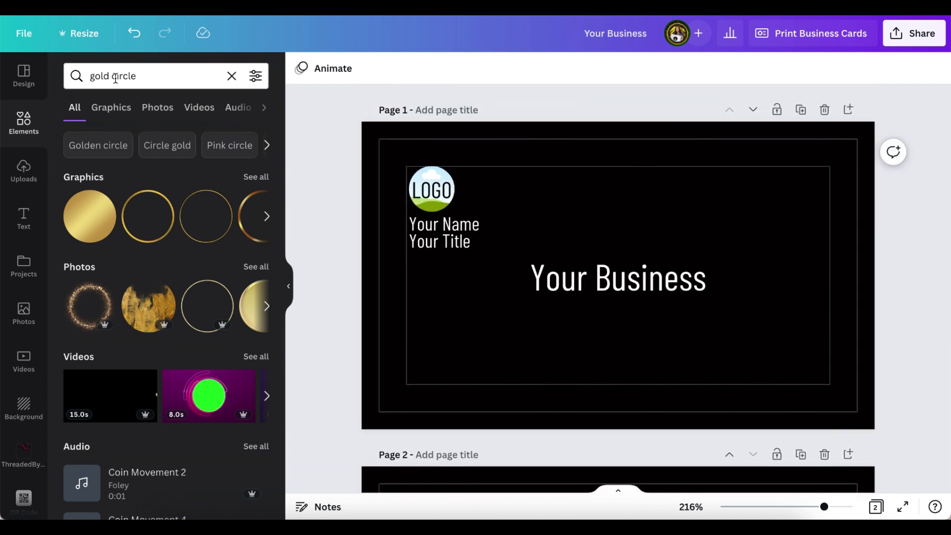
key("BackSpace")
key("BackSpace")
key("BackSpace")
key("Return")
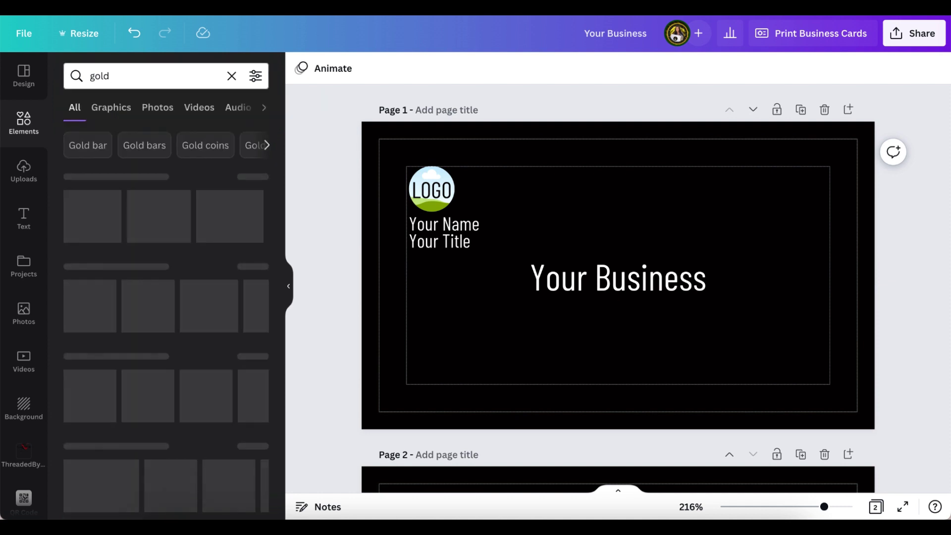
left_click(250, 178)
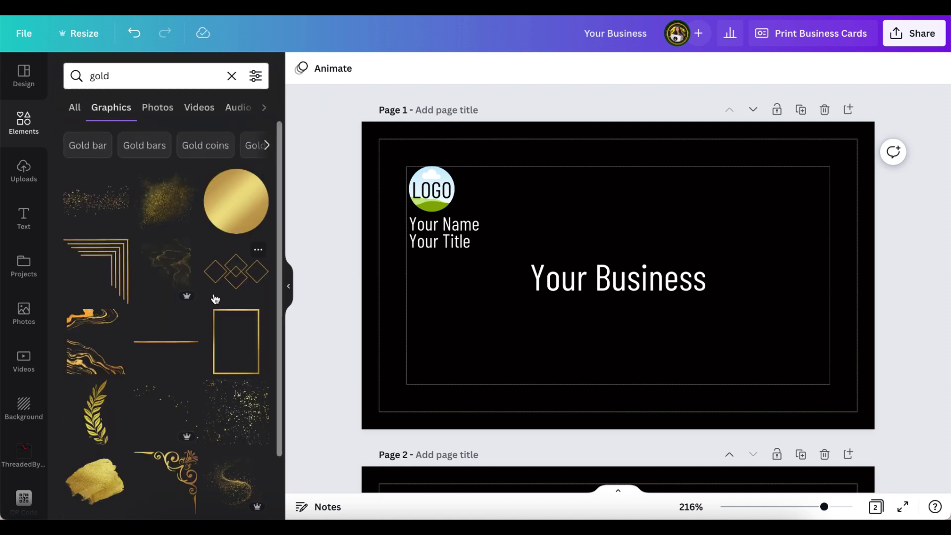
scroll(214, 299, "down", 3)
scroll(254, 348, "down", 2)
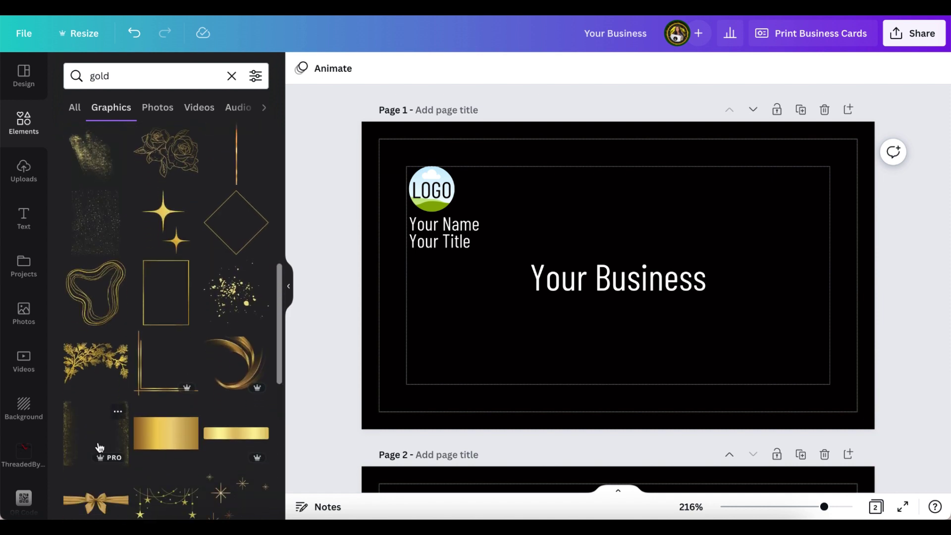
left_click(255, 347)
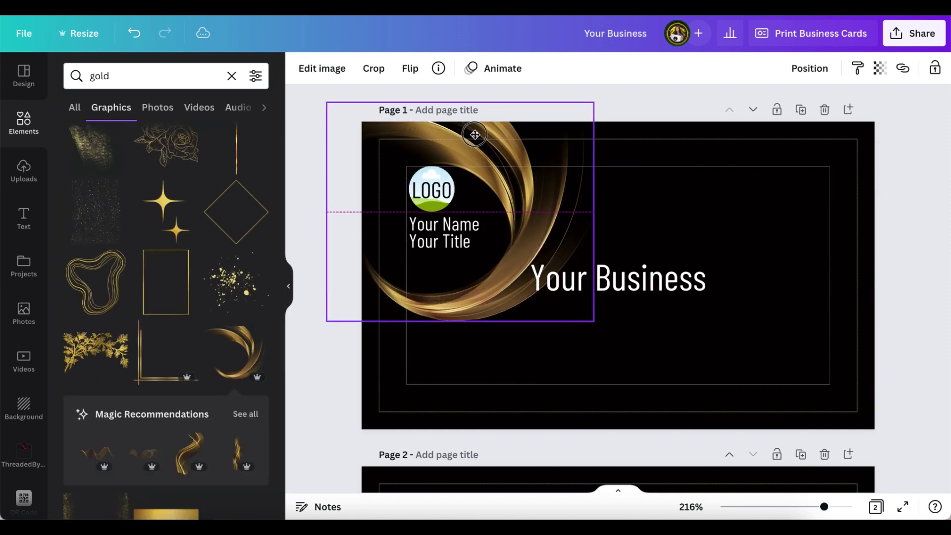
left_click_drag(609, 197, 523, 146)
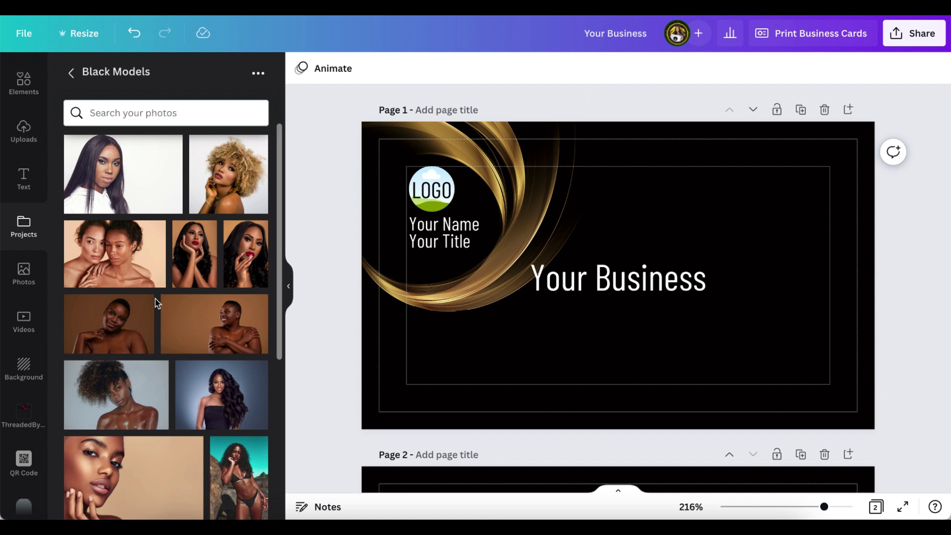
Step: Add the curly-haired model photo, remove its background, enlarge it on the right, and fade it
left_click(214, 195)
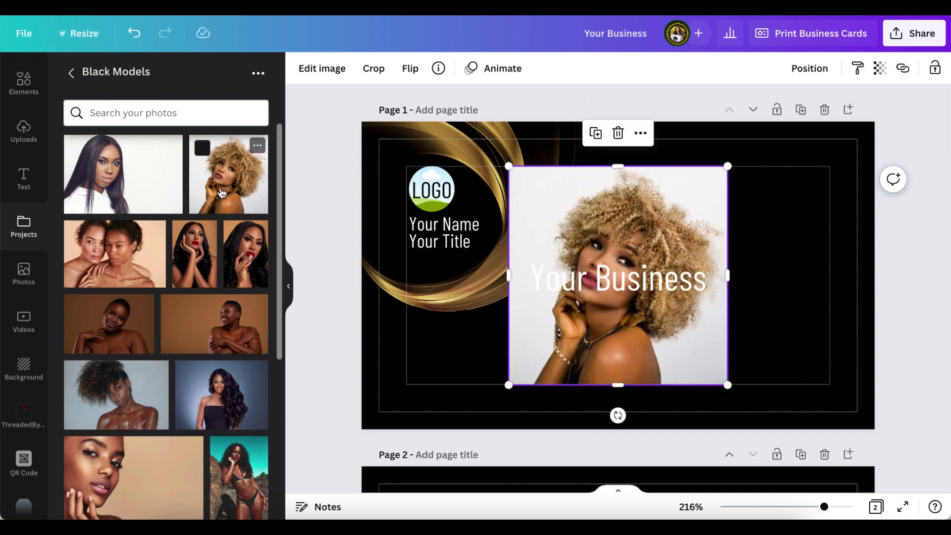
left_click(327, 69)
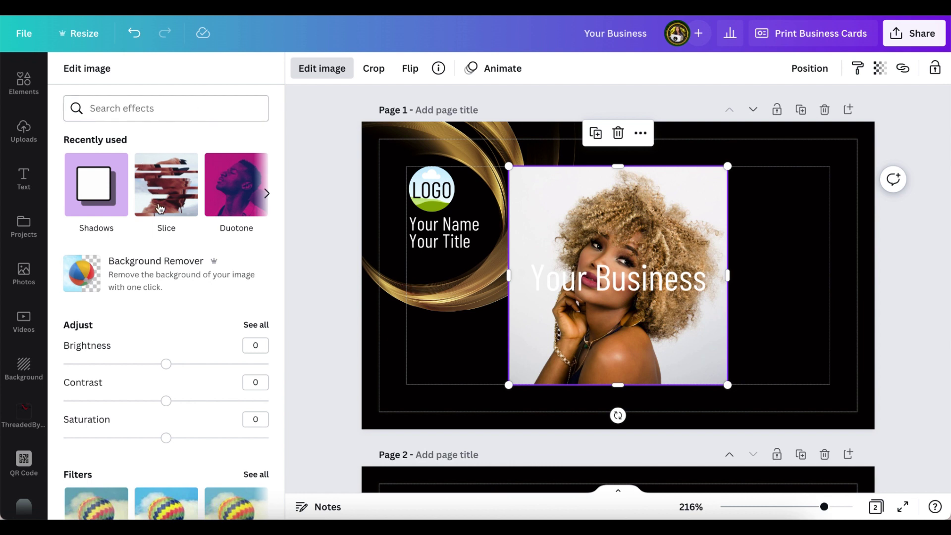
left_click(139, 278)
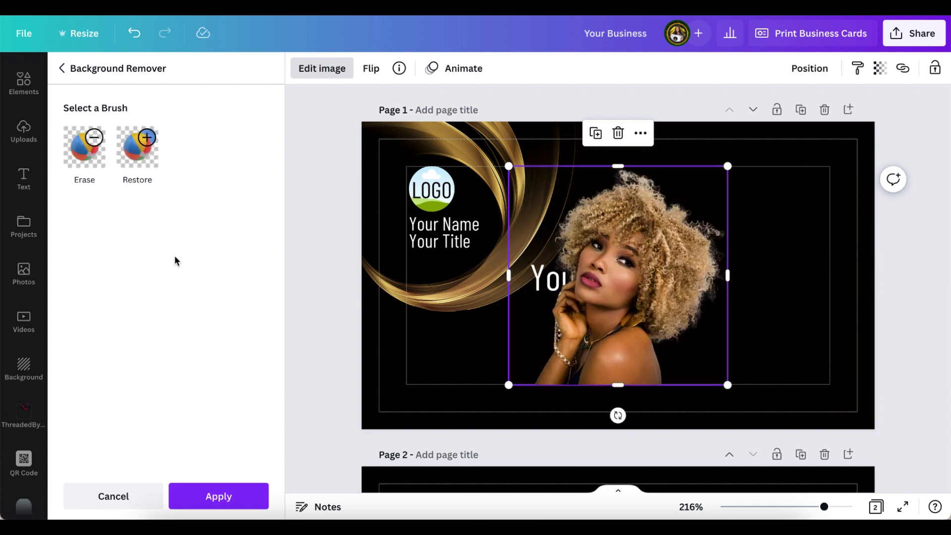
left_click(219, 496)
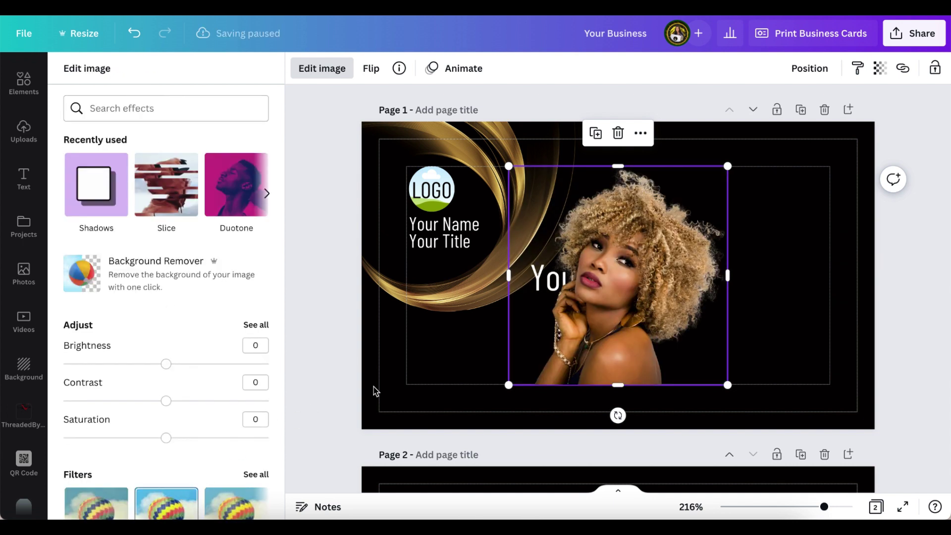
left_click_drag(595, 312, 717, 306)
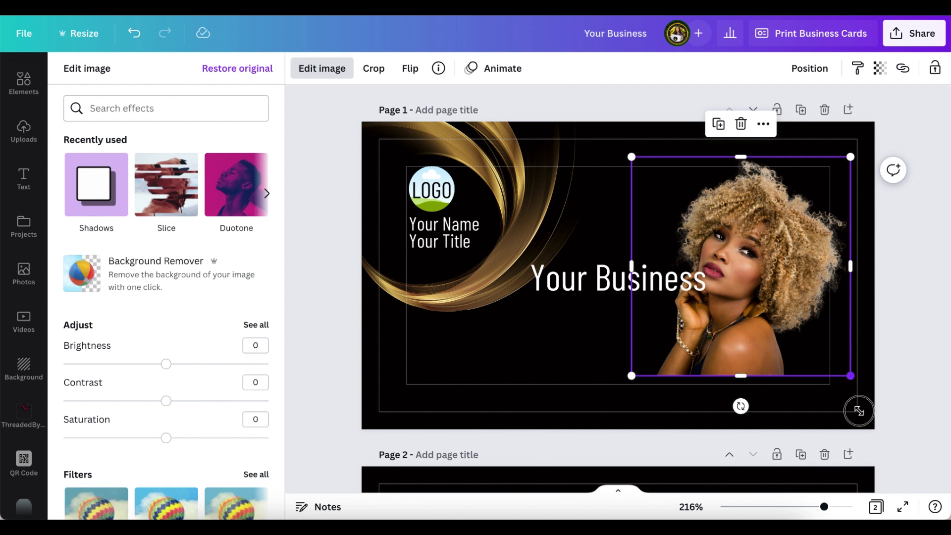
left_click_drag(850, 377, 906, 431)
left_click_drag(882, 295, 913, 295)
left_click(881, 67)
left_click_drag(871, 119, 775, 119)
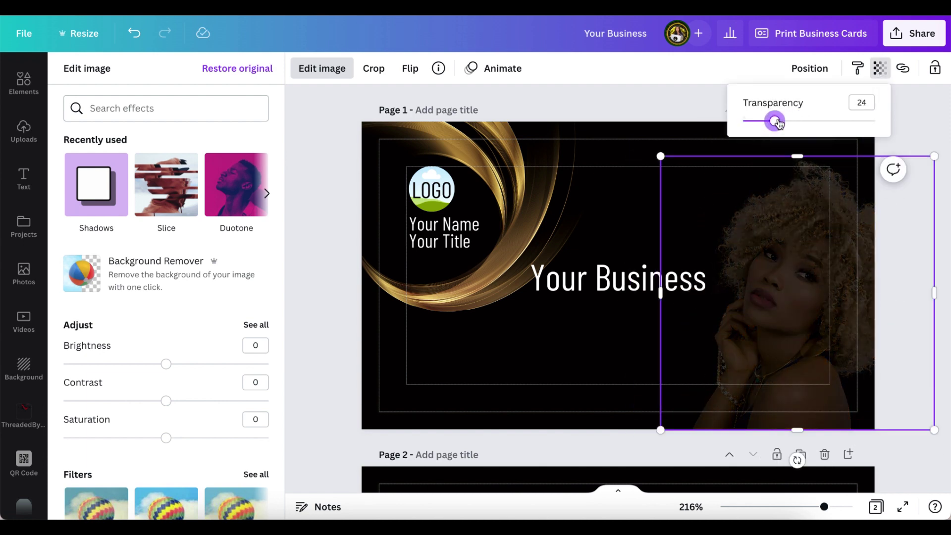
Step: Duplicate the faded photo, flip it horizontally, and stretch it along the card's left side
left_click(324, 175)
left_click(777, 293)
left_click_drag(778, 293, 435, 303)
left_click(410, 68)
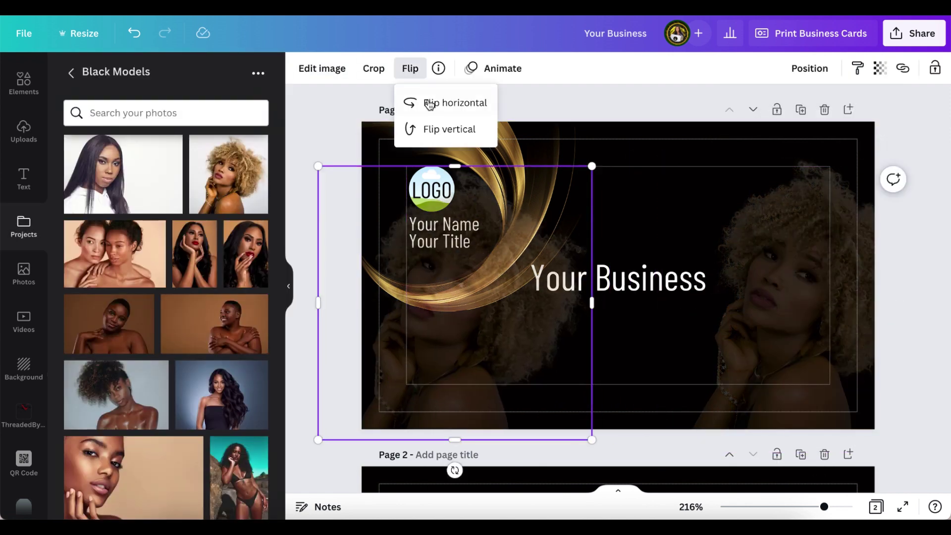
left_click(435, 103)
mouse_move(403, 382)
left_mouse_down()
mouse_move(378, 311)
mouse_move(366, 308)
left_mouse_up()
left_click_drag(421, 366, 421, 429)
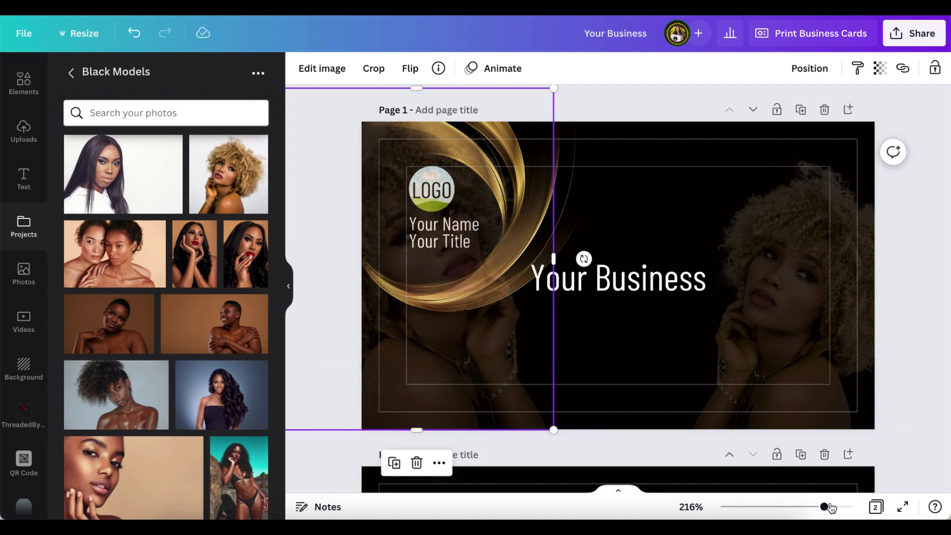
left_click_drag(824, 507, 824, 507)
Step: Push page 2's right-hand model photo farther right, partly past the card edge
key("Escape")
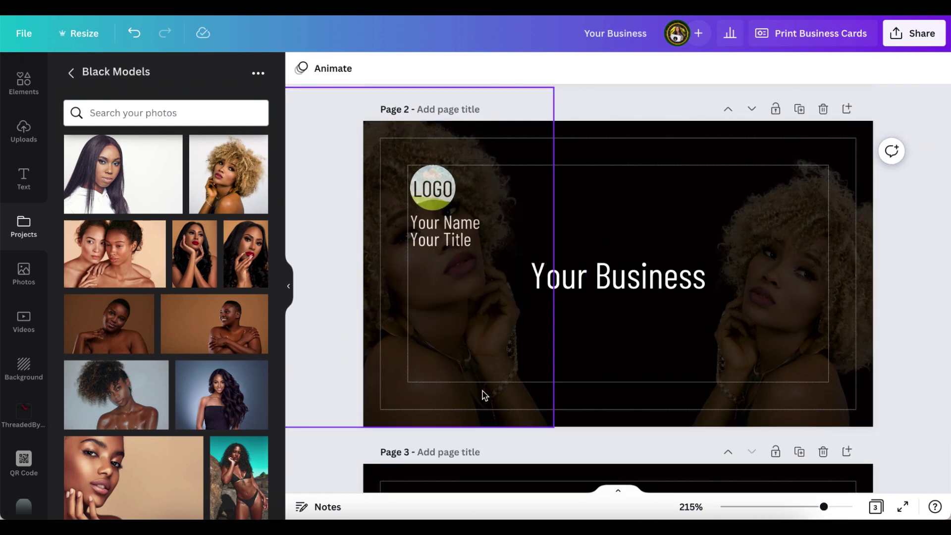
mouse_move(818, 353)
left_mouse_down()
mouse_move(851, 387)
mouse_move(877, 386)
left_mouse_up()
left_click(926, 143)
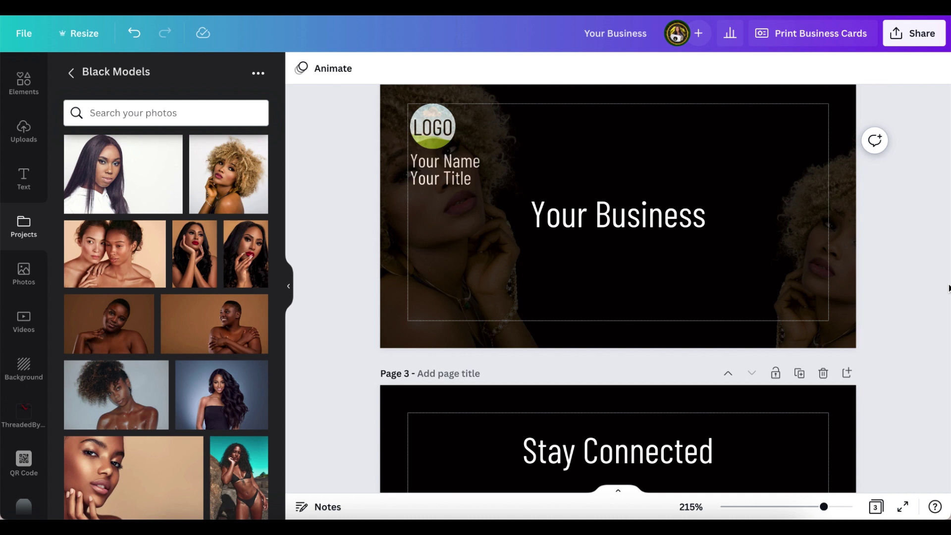
scroll(948, 289, "up", 2)
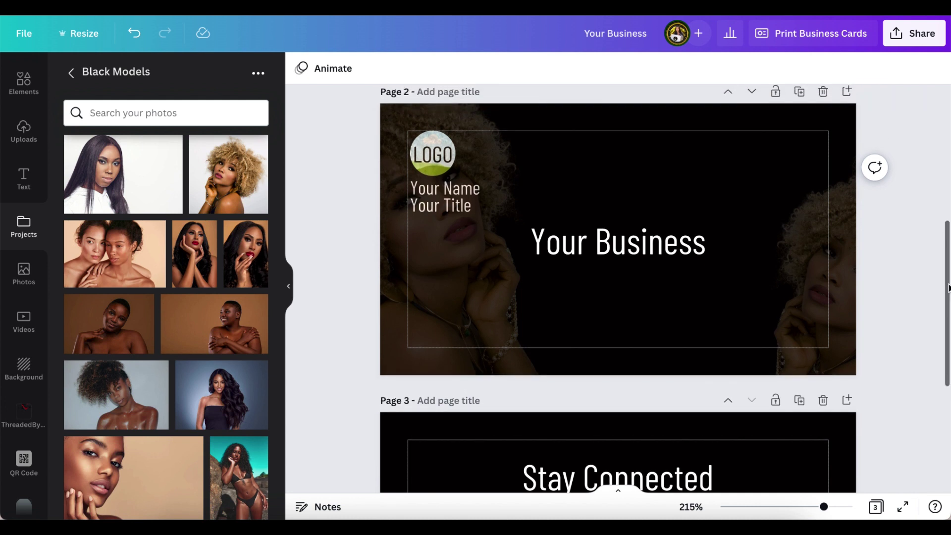
scroll(948, 288, "down", 1)
scroll(949, 289, "down", 5)
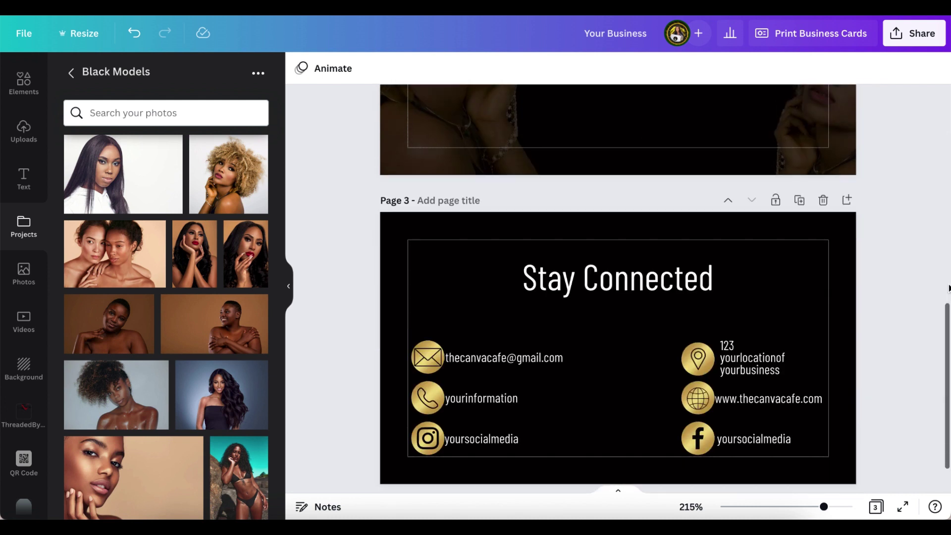
scroll(949, 289, "down", 1)
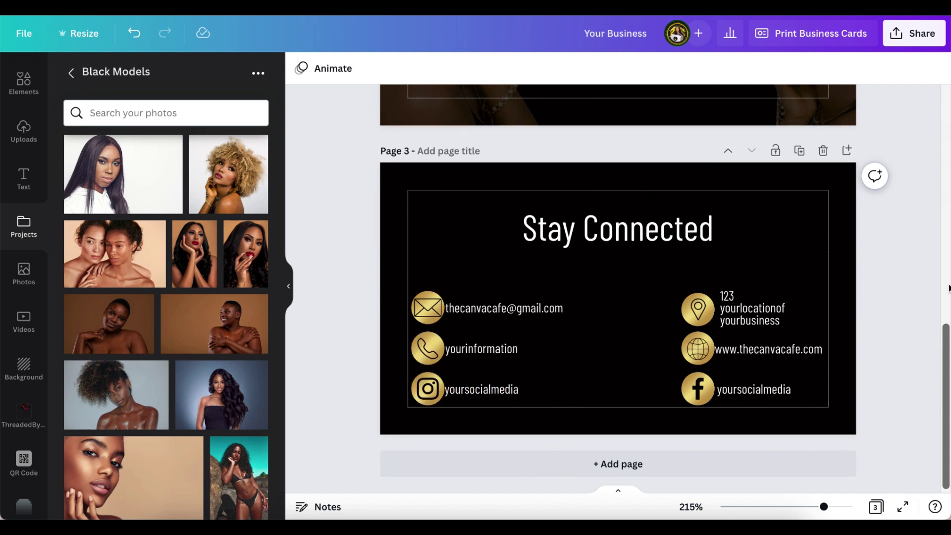
scroll(944, 290, "up", 2)
Step: Duplicate the model photo onto the Stay Connected card and centre it on the page
left_click(818, 154)
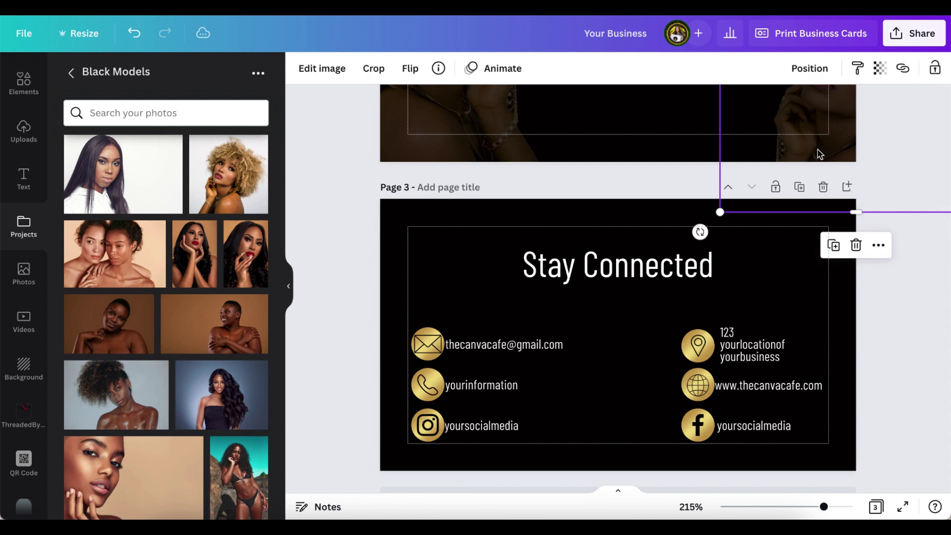
left_click(834, 247)
left_click_drag(929, 163, 665, 412)
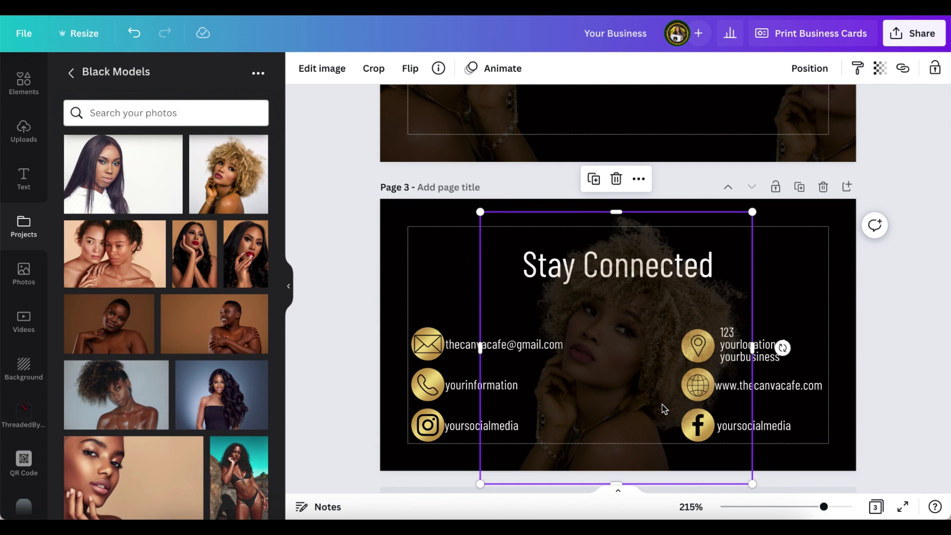
left_click(809, 73)
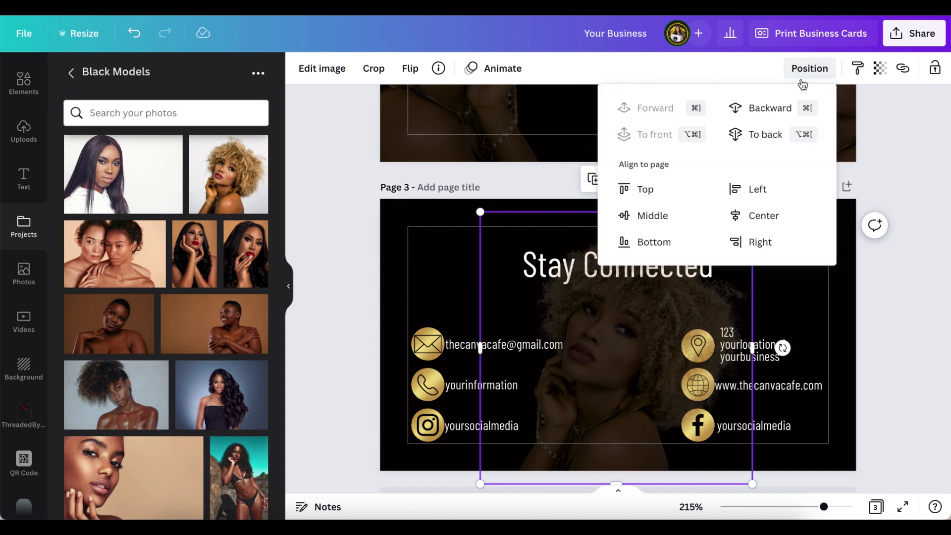
left_click(757, 226)
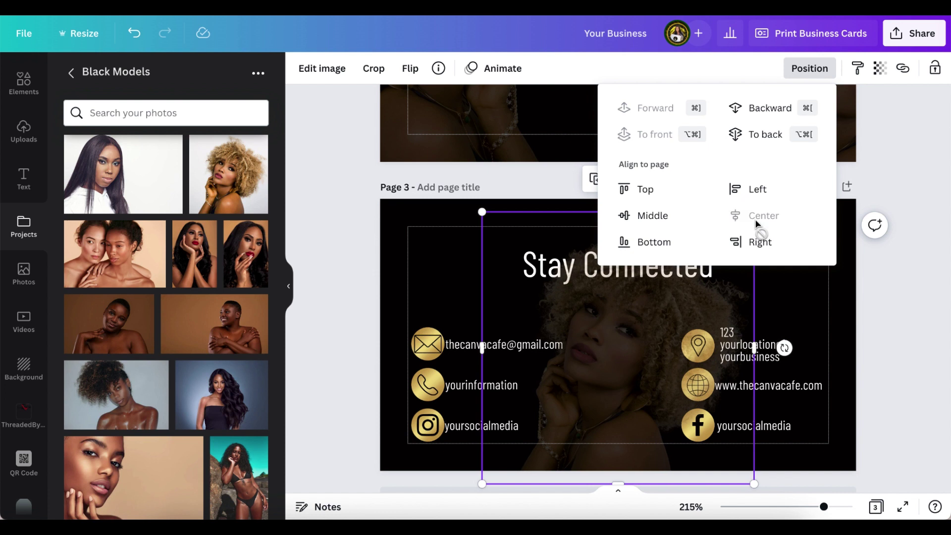
left_click(897, 157)
scroll(896, 157, "down", 1)
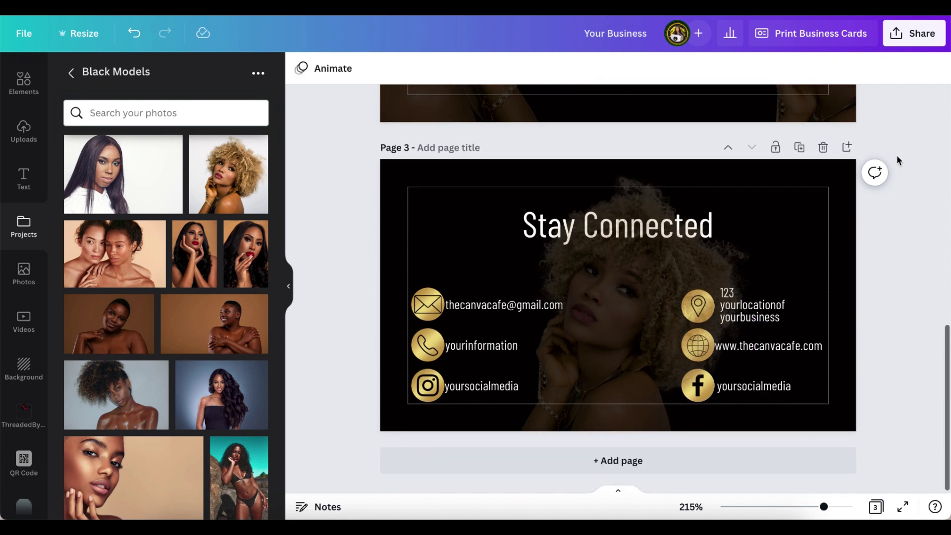
scroll(877, 283, "up", 5)
scroll(877, 282, "up", 5)
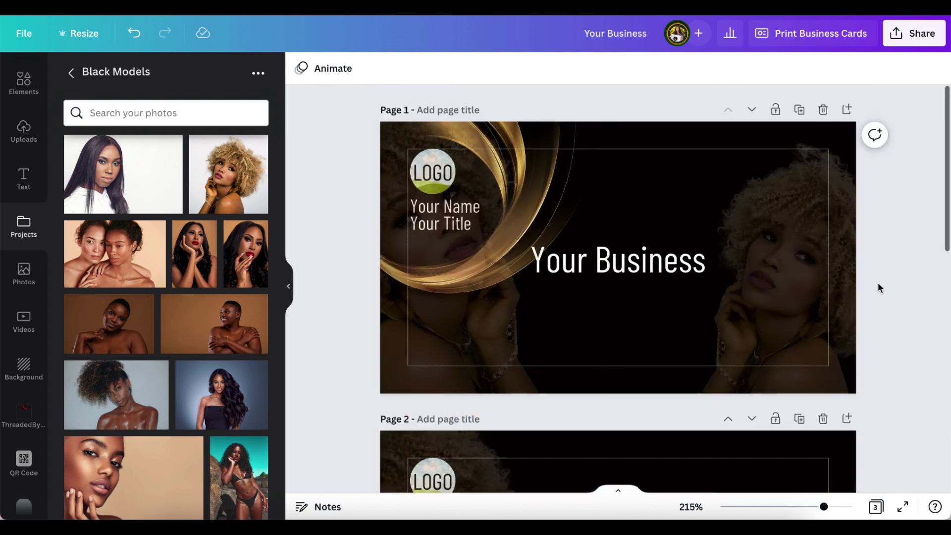
Step: Move the model photo off the first card and copy the gold swirl to bottom-right
left_click_drag(798, 263, 421, 441)
scroll(381, 343, "down", 1)
left_click(404, 229)
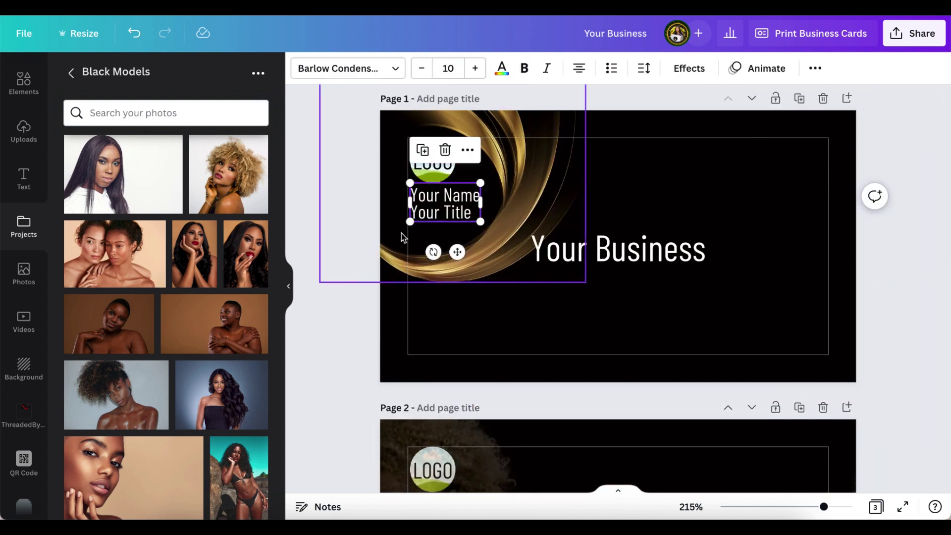
left_click(436, 292)
mouse_move(427, 294)
left_mouse_down()
mouse_move(797, 386)
mouse_move(782, 382)
left_mouse_up()
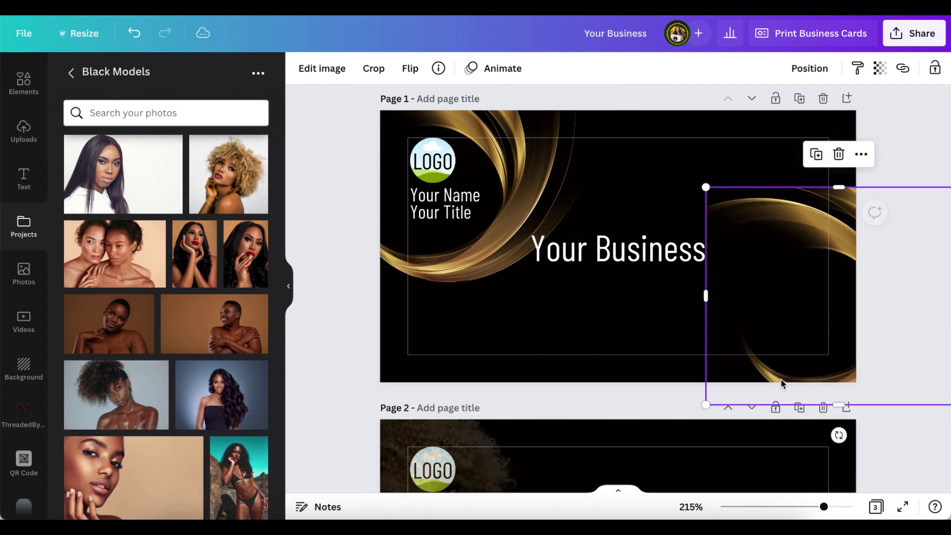
Step: Mirror the bottom-right swirl horizontally, lower it, and tilt it about 31 degrees
left_click(411, 67)
left_click(425, 110)
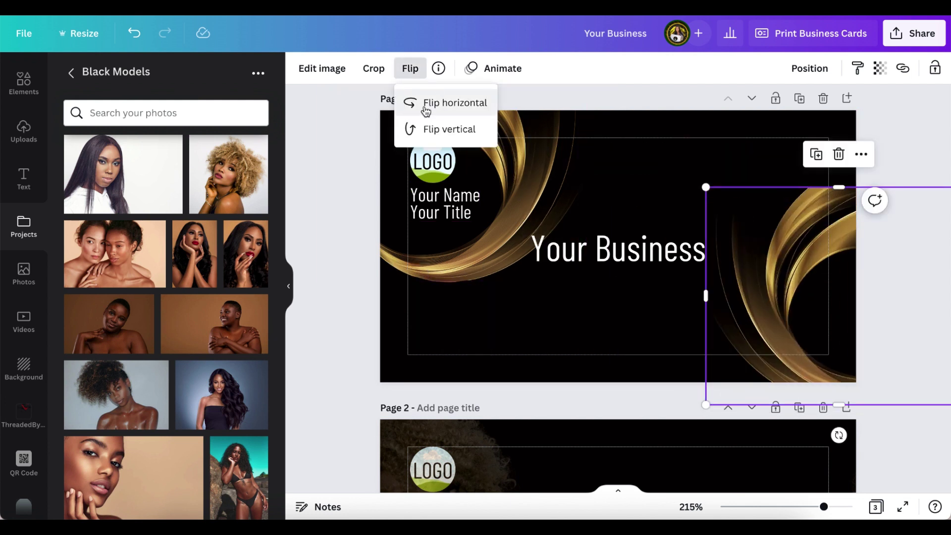
left_click_drag(803, 282, 813, 324)
left_click(938, 187)
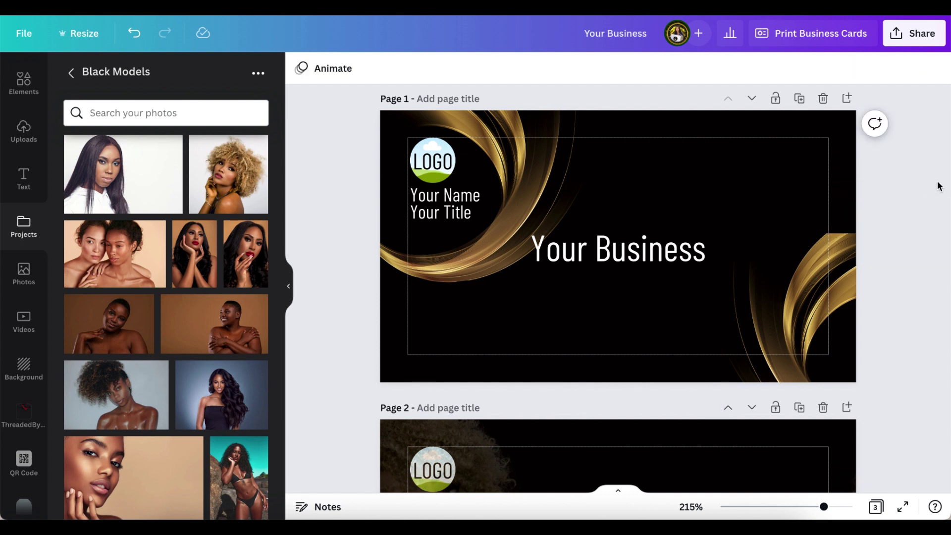
left_click(831, 280)
mouse_move(854, 482)
left_mouse_down()
mouse_move(797, 433)
mouse_move(783, 460)
left_mouse_up()
left_click(929, 198)
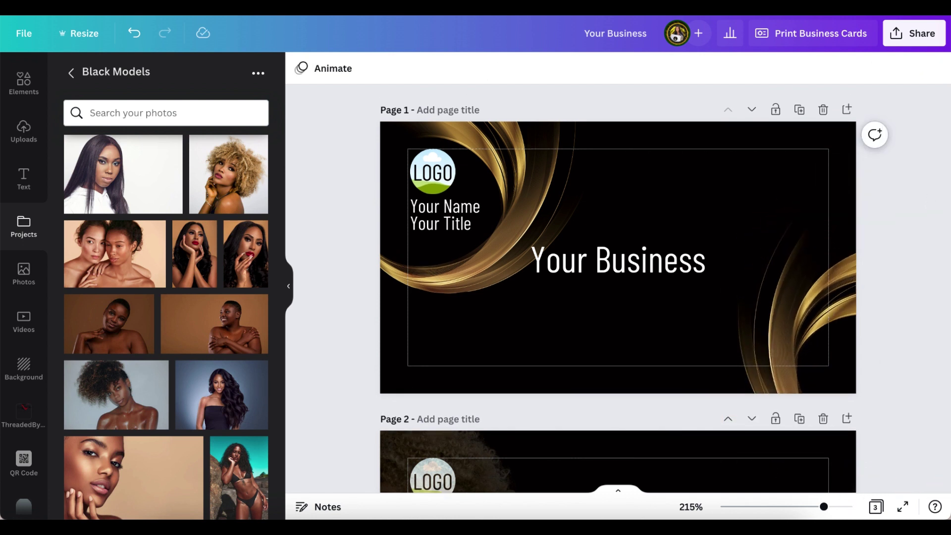